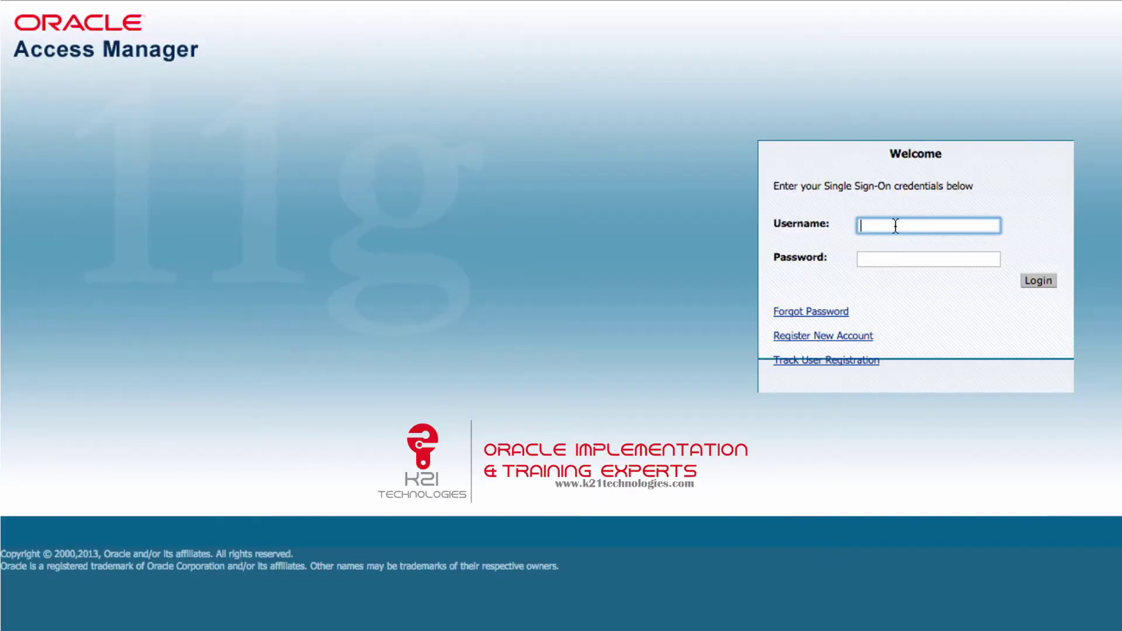
Sign in to Oracle Access Manager as faadmin with the account password.
text(fa)
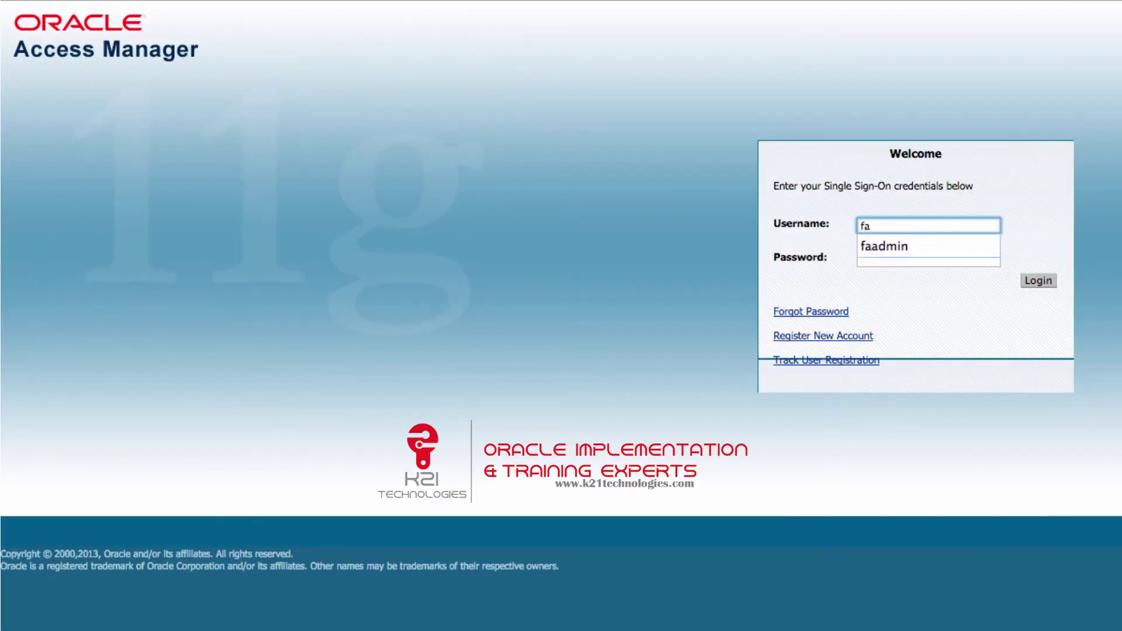
click(914, 250)
click(882, 264)
text(we)
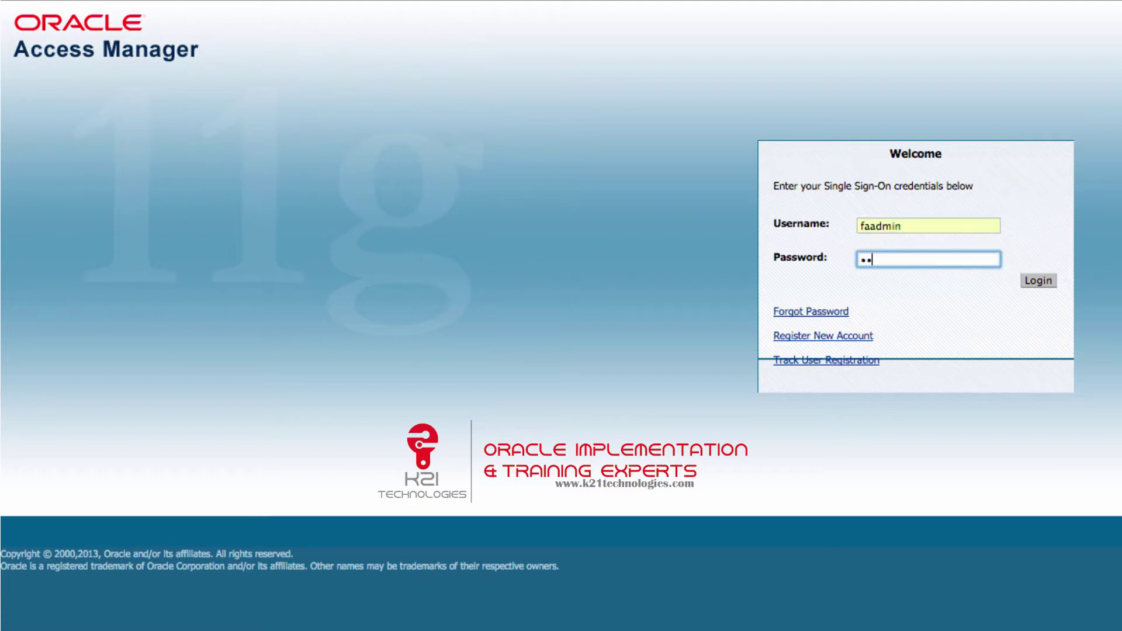
text(lcome1)
key(Return)
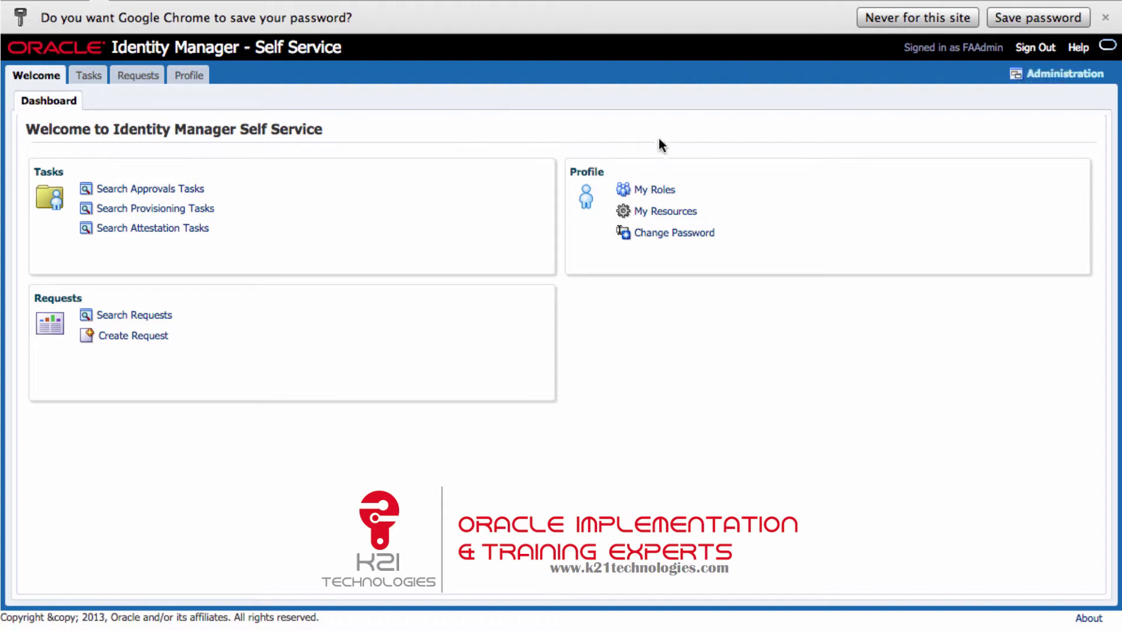
Open Administration, run a Users search, and check the Action menu for user creation.
click(1068, 75)
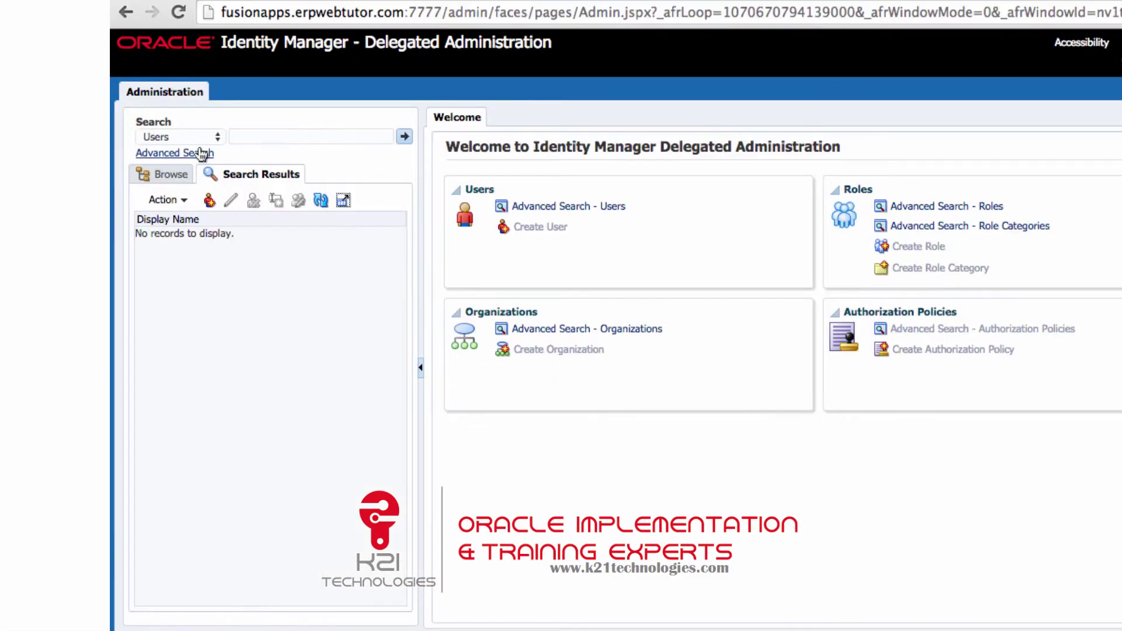
click(202, 136)
click(193, 137)
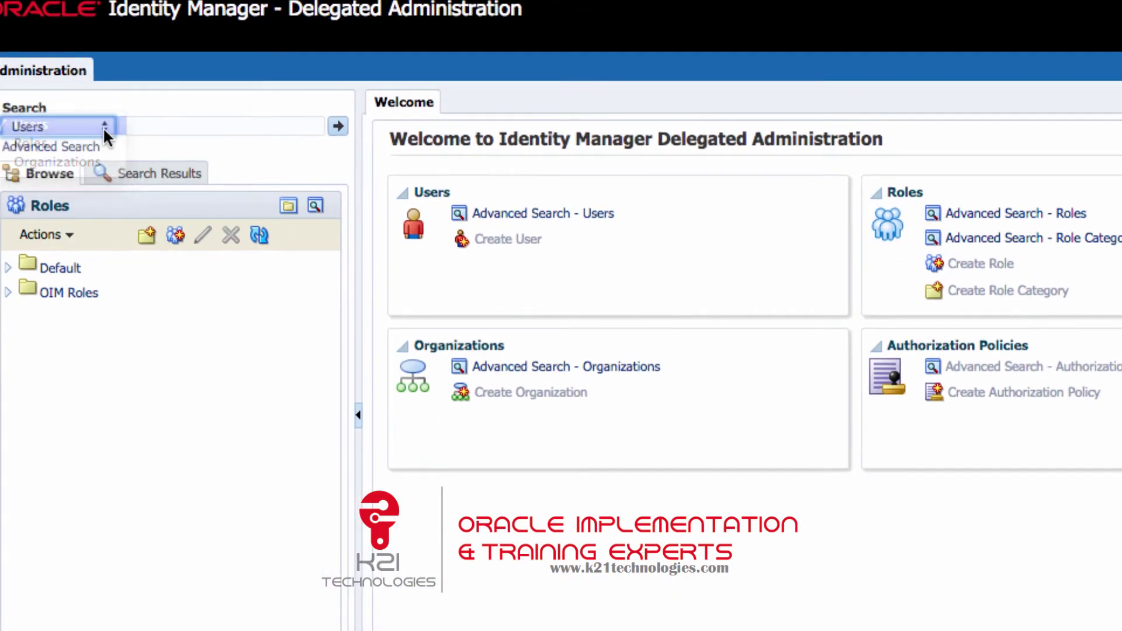
click(340, 129)
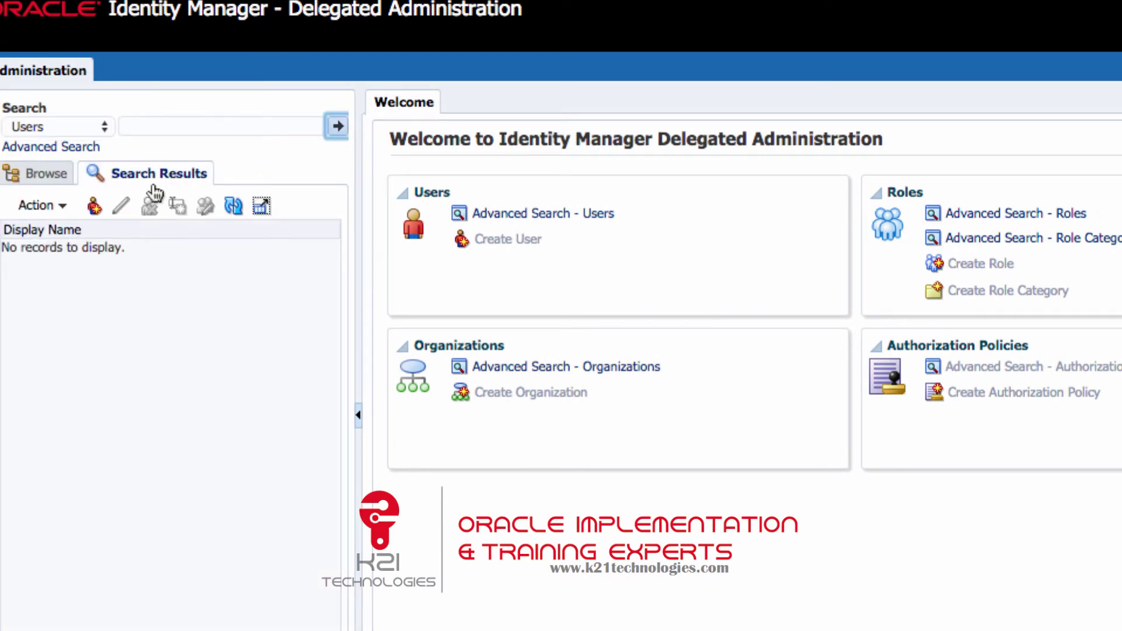
click(58, 205)
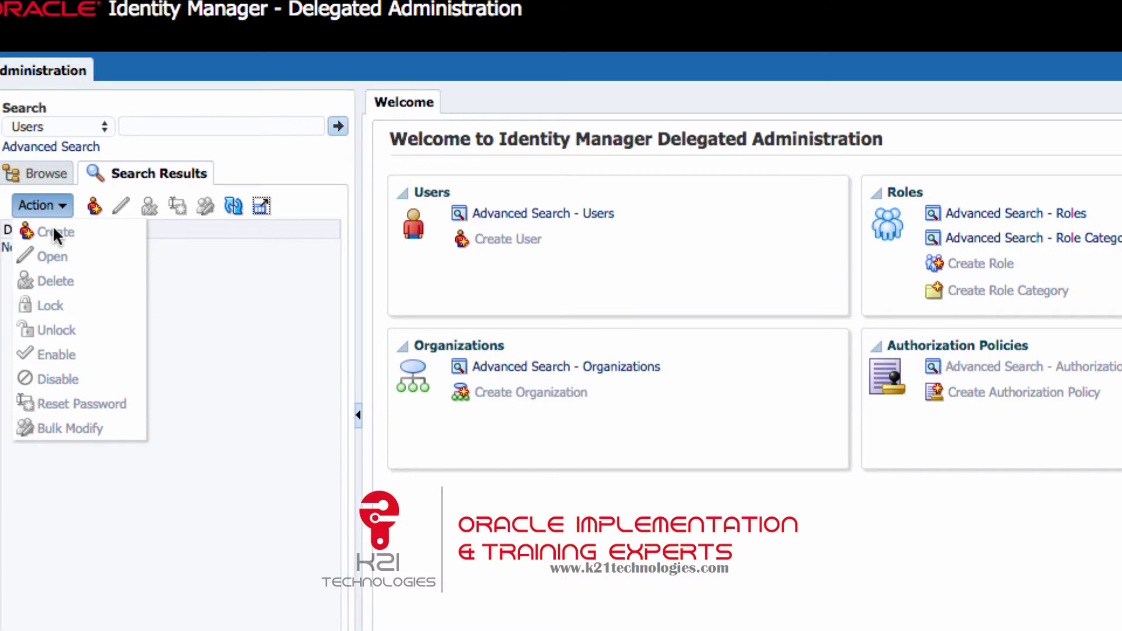
click(489, 245)
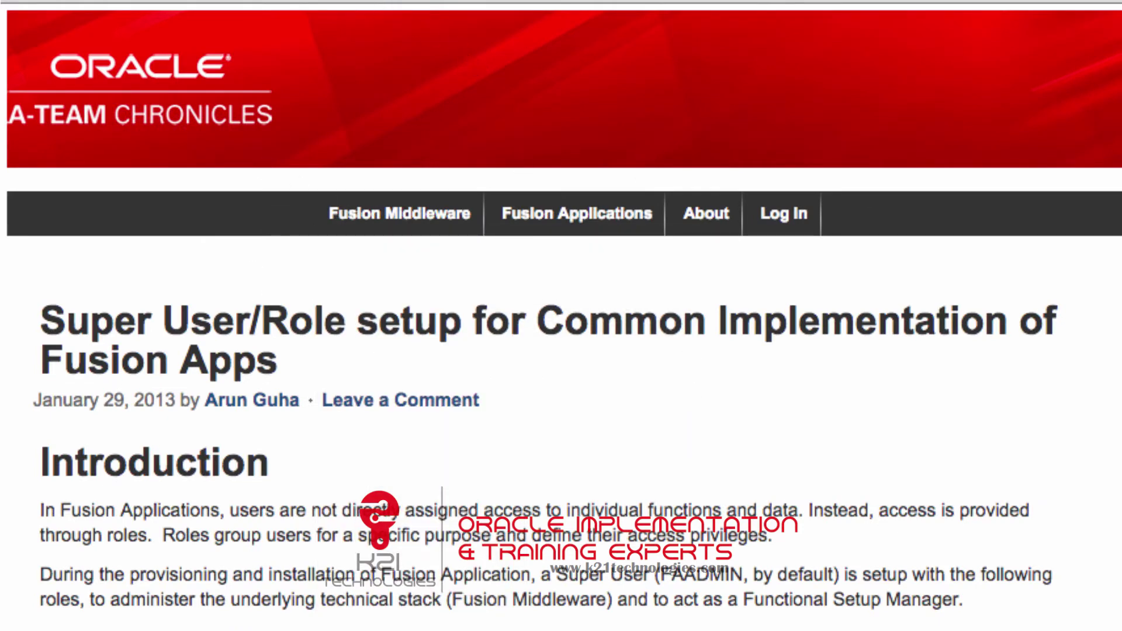
Highlight the Application Implementation Consultant and IT Security Manager role names in the article.
scroll(520, 276, down, 5)
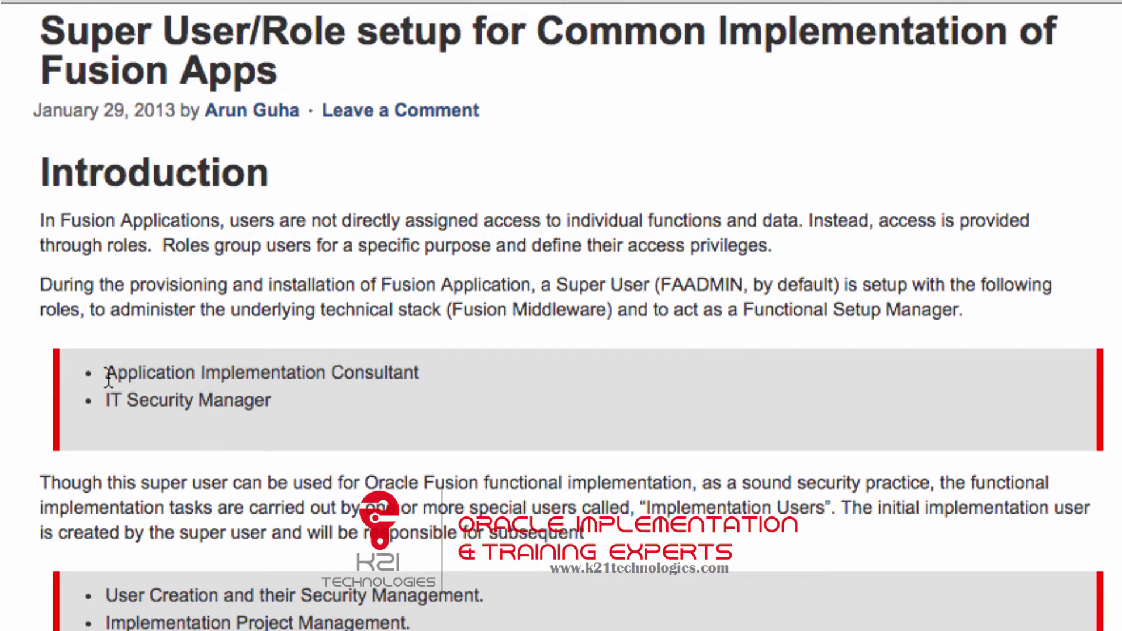
drag(108, 377, 417, 373)
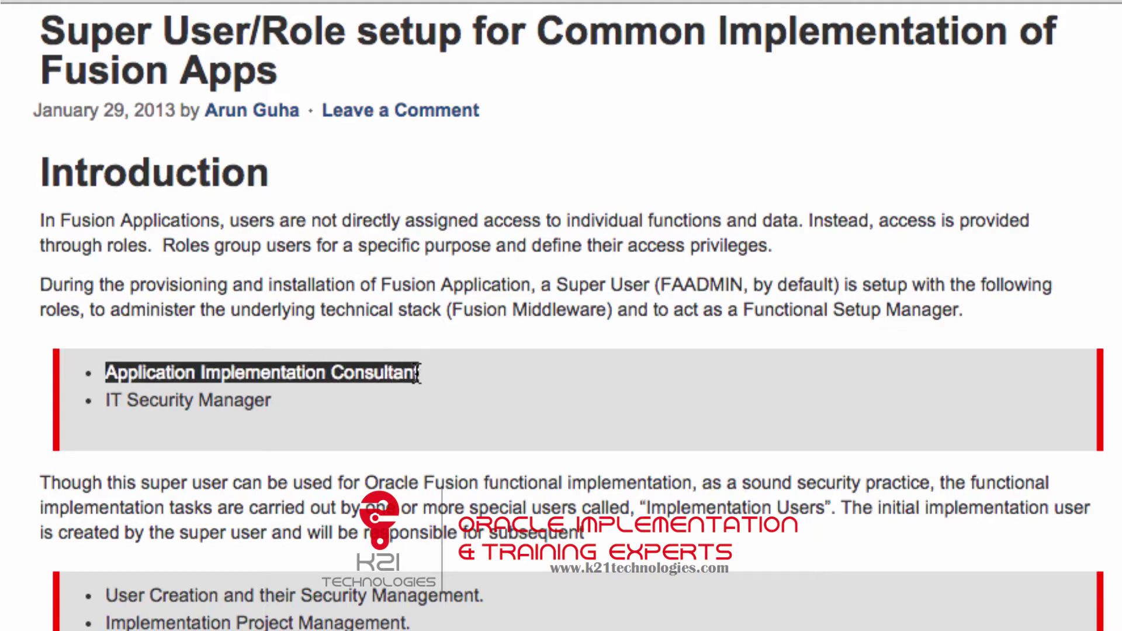
drag(284, 399, 117, 415)
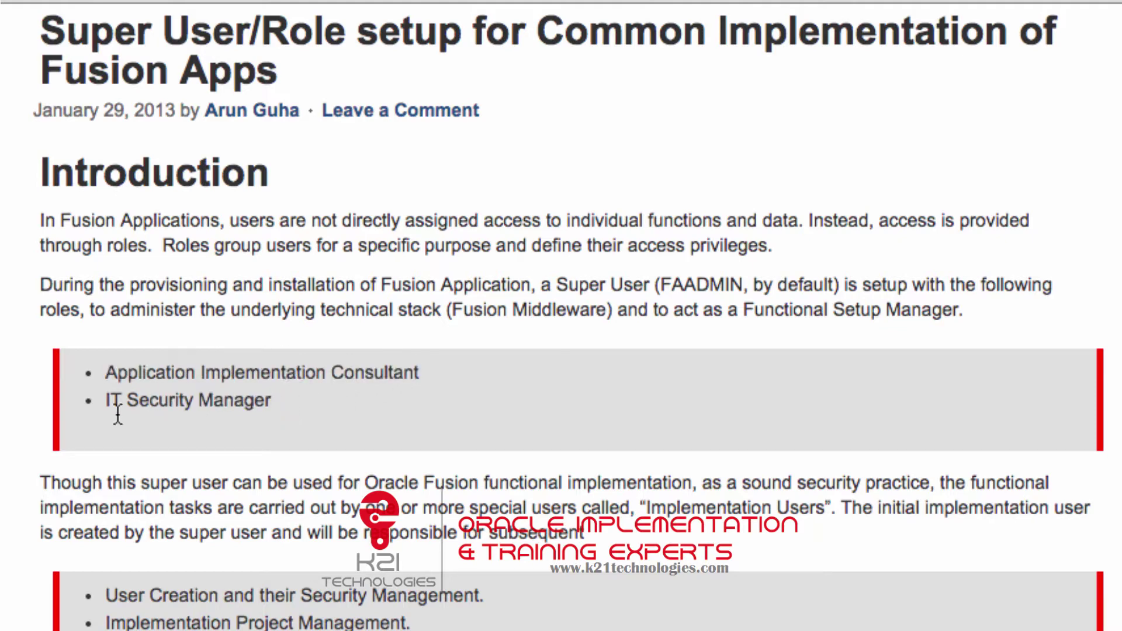
triple_click(117, 415)
click(215, 410)
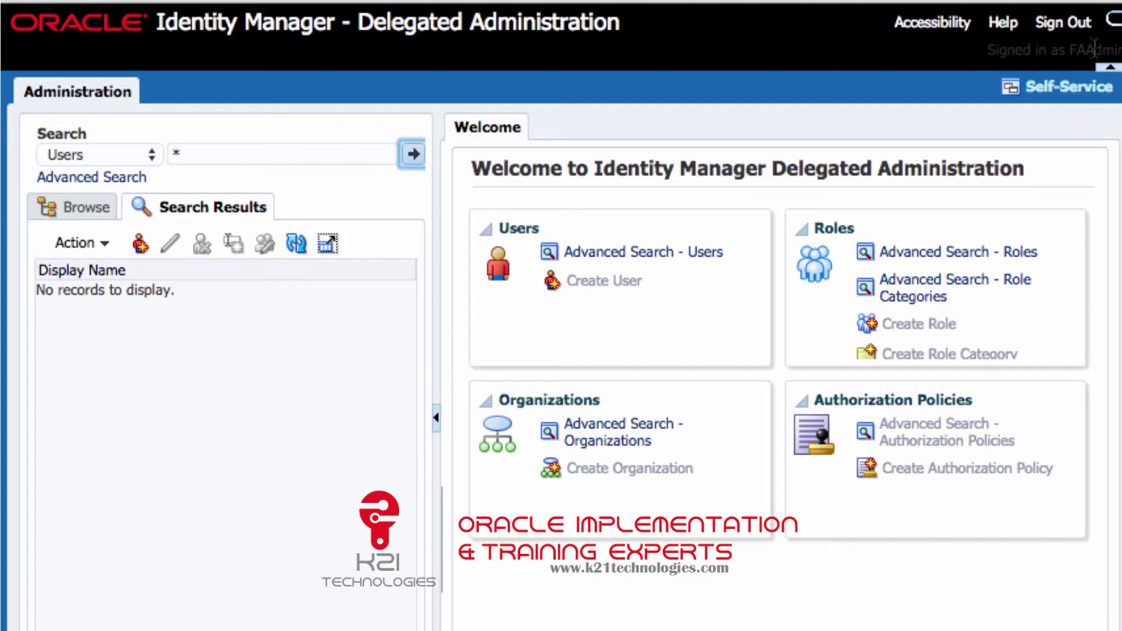
Sign out of FAAdmin and sign back in as xelsysadm with its password.
click(1063, 23)
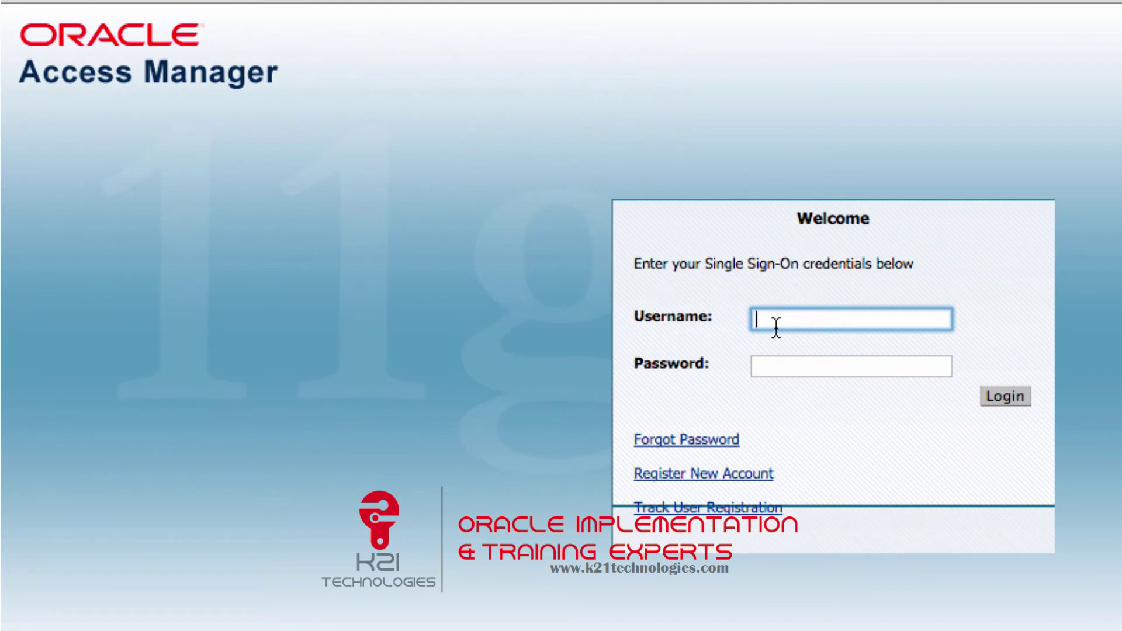
text(xelsysadm)
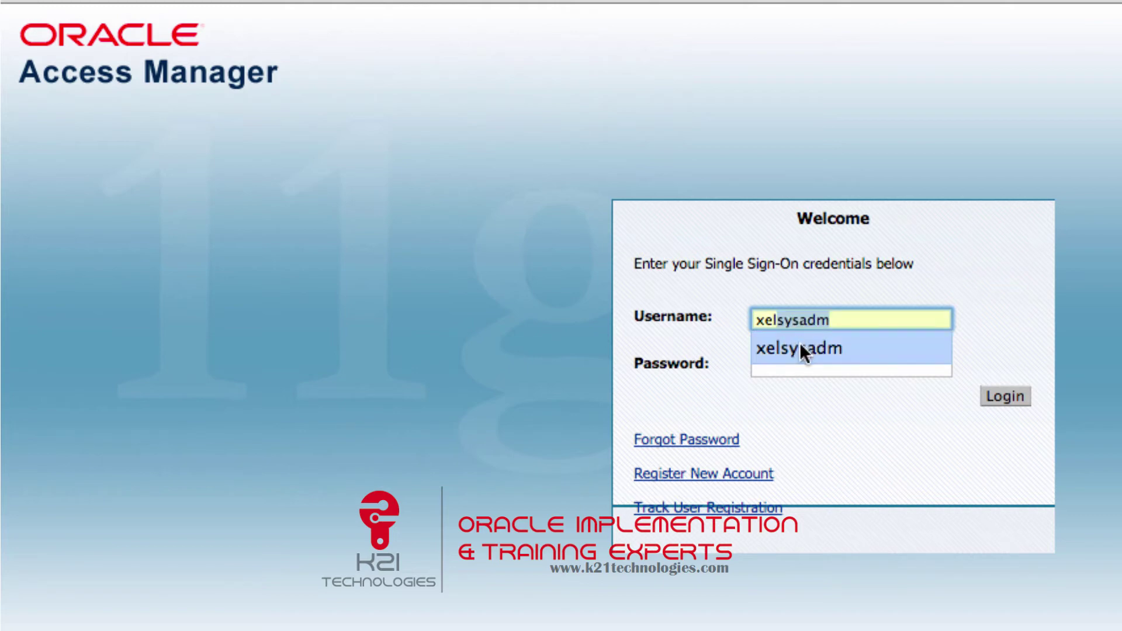
click(800, 343)
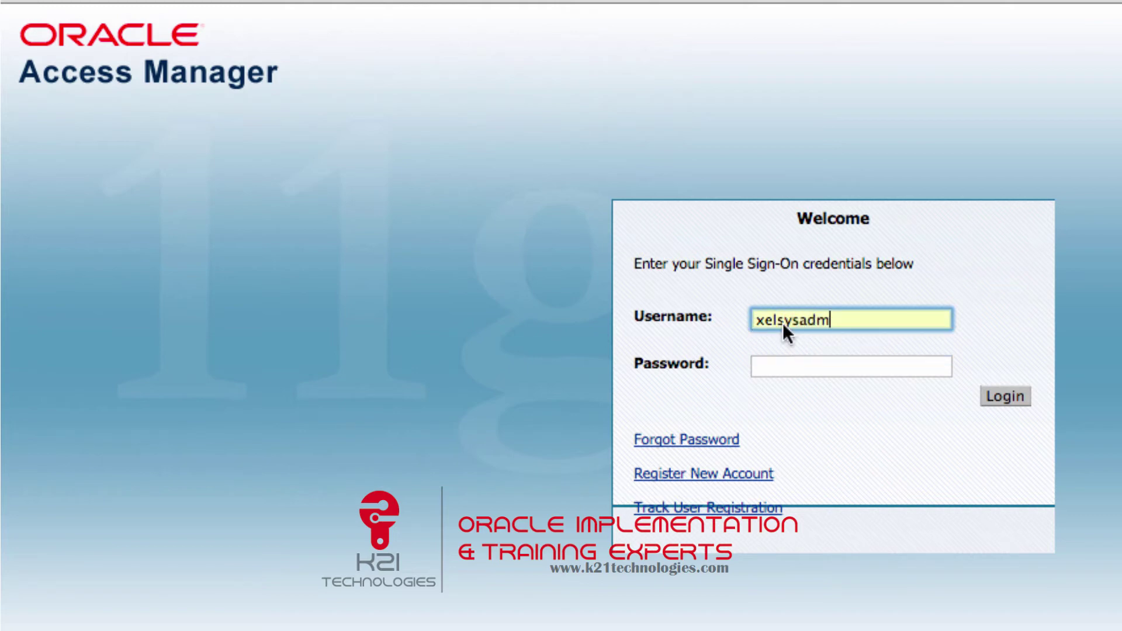
click(769, 367)
text(Oracle123)
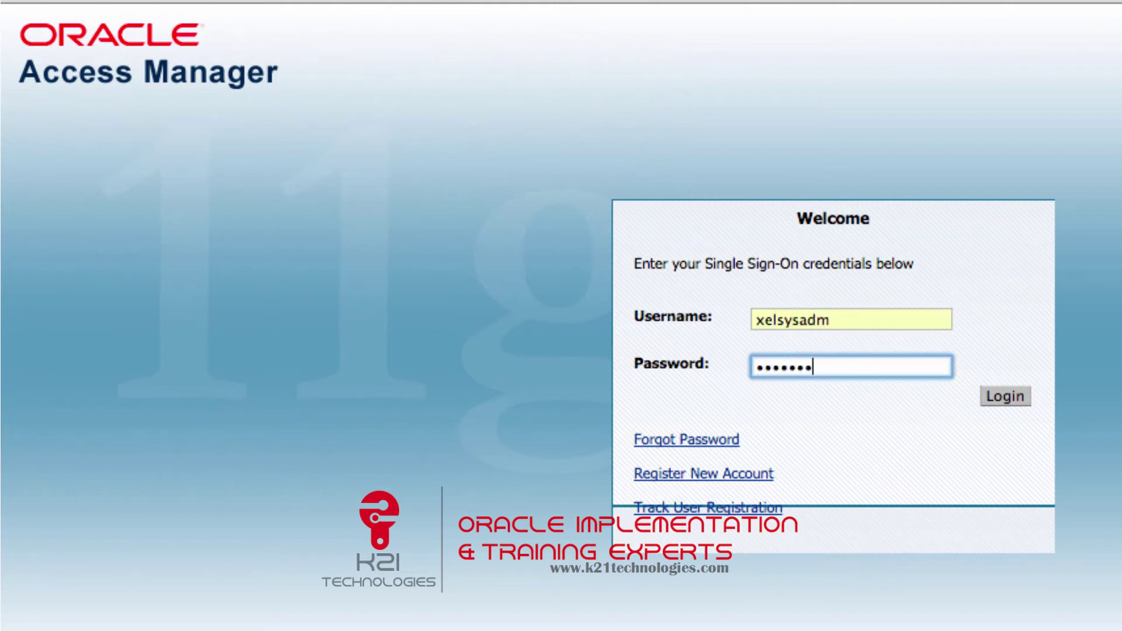
key(Return)
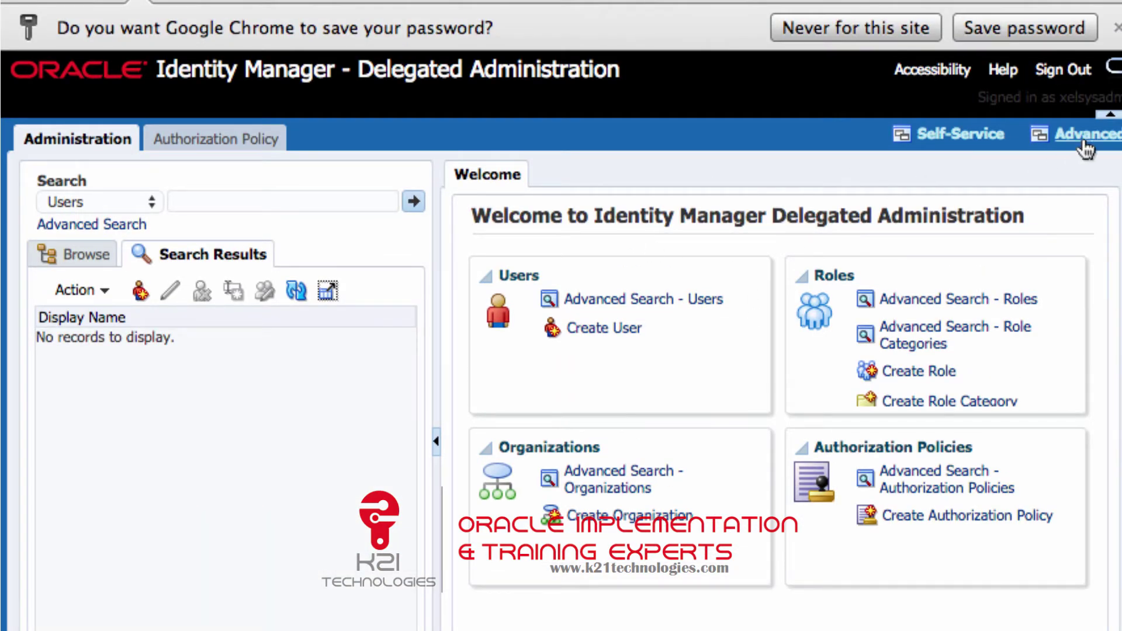
Search users for 'faadmin' and open the FAAdmin FAAdmin user record.
click(279, 202)
text(faadmi)
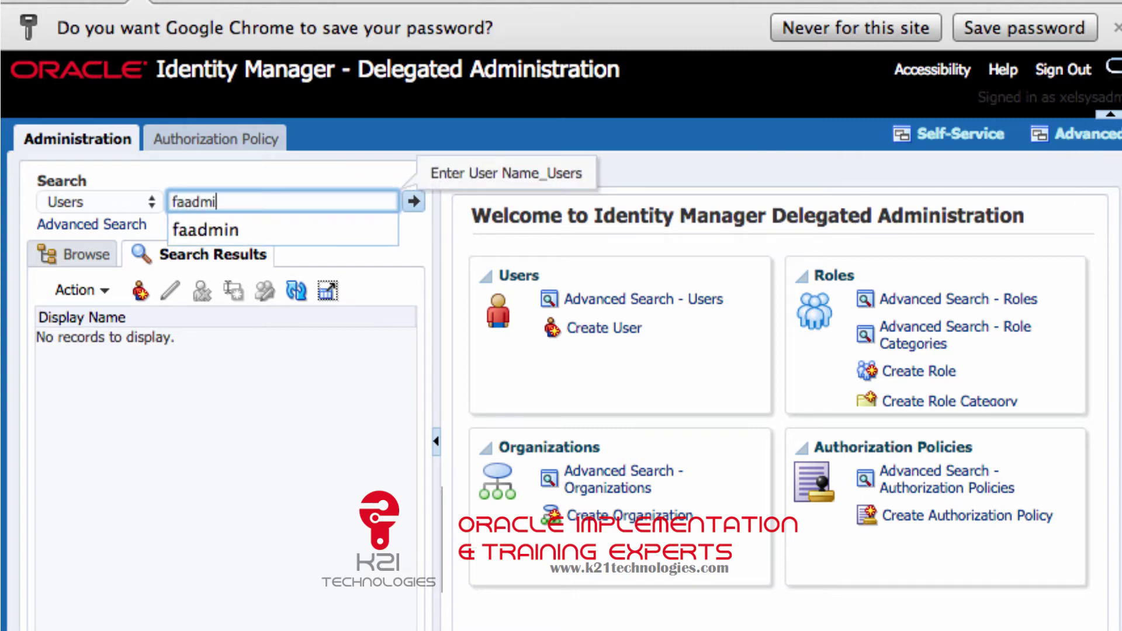
text(n)
key(Return)
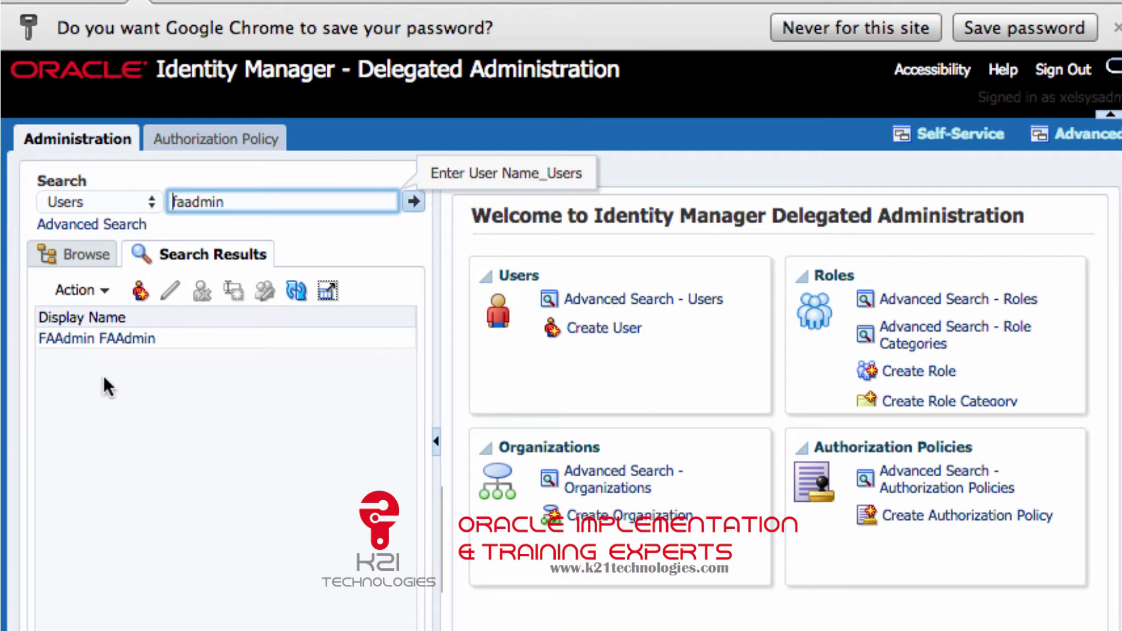
click(116, 344)
double_click(135, 339)
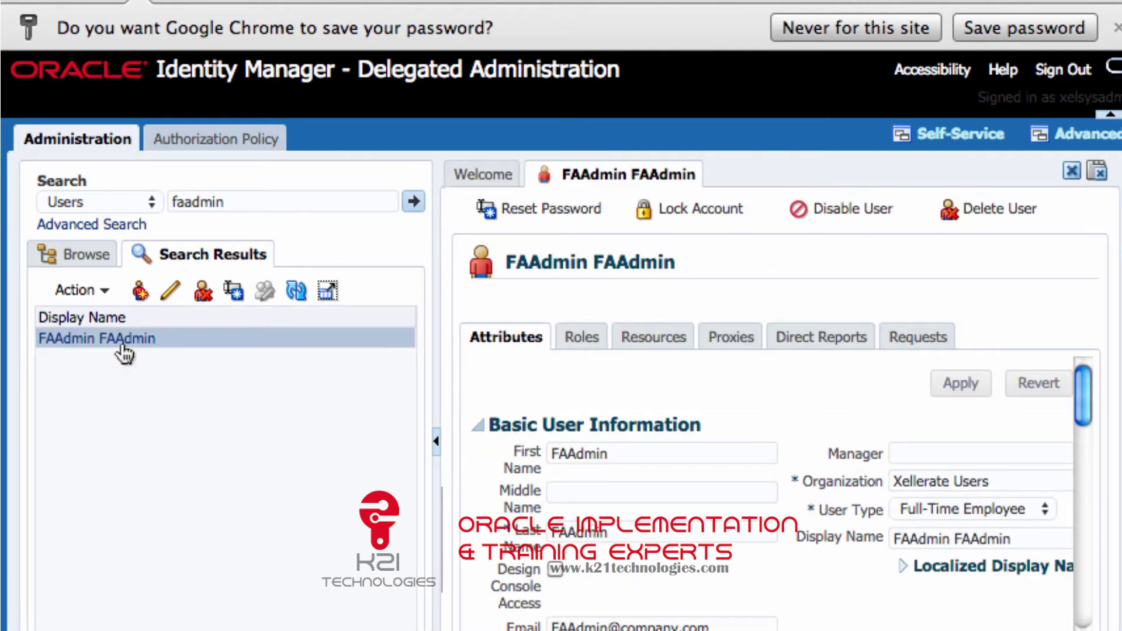
Show FAAdmin's roles, ALL USERS and IDM Administrators, and begin assigning a new role.
click(595, 342)
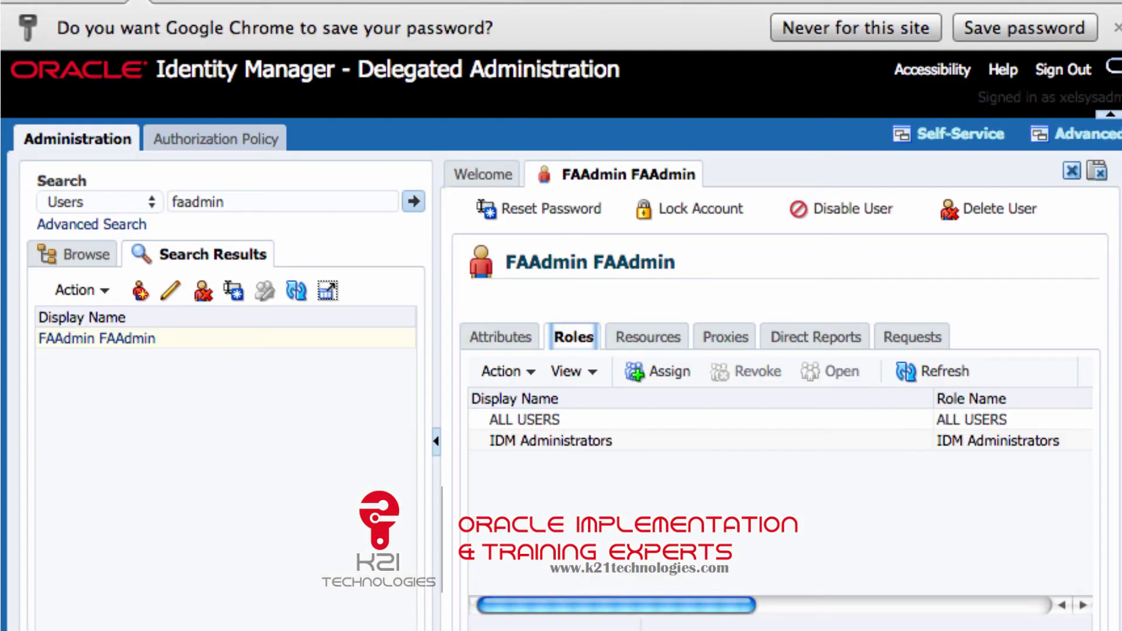
click(252, 200)
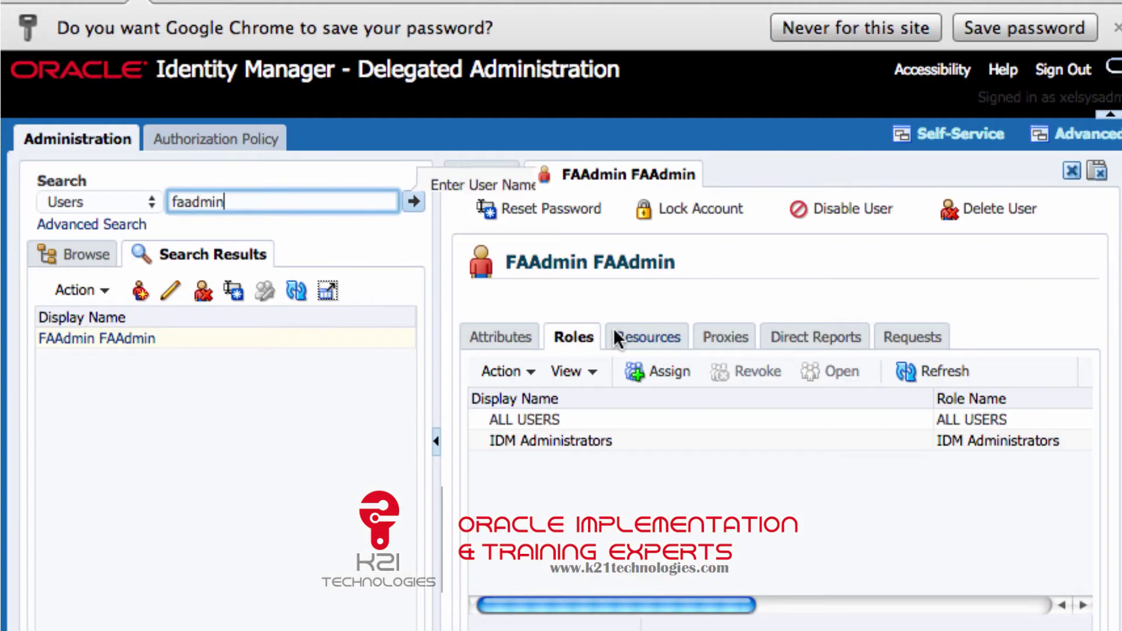
click(659, 377)
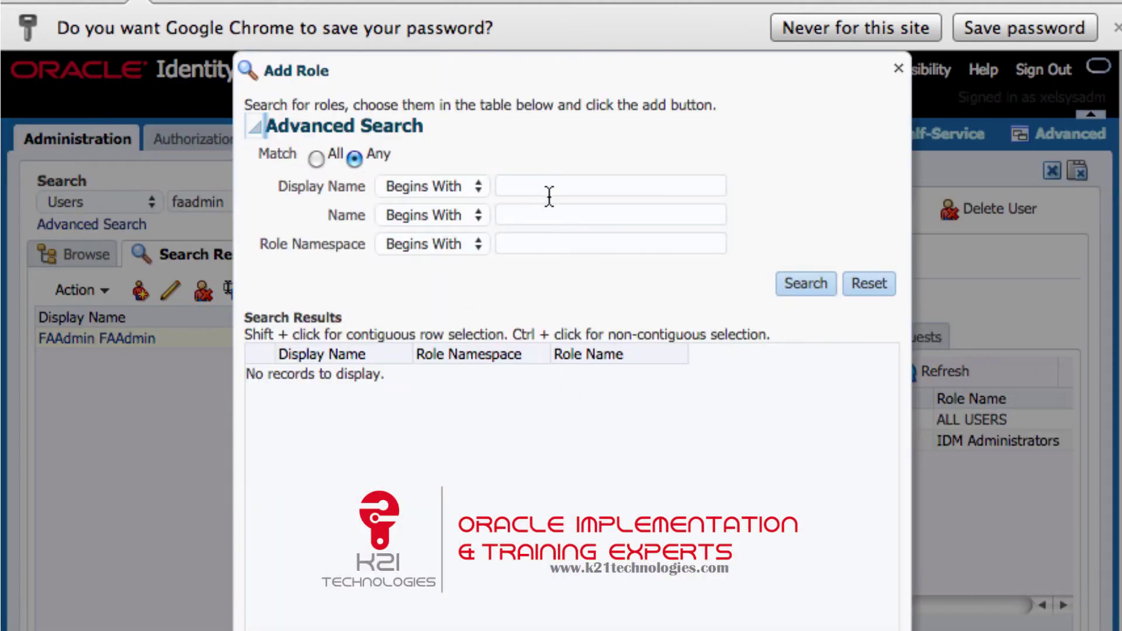
Search roles for 'Identity' and select IDENTITY USER ADMINISTRATORS to assign to FAAdmin.
click(549, 196)
text(Identity)
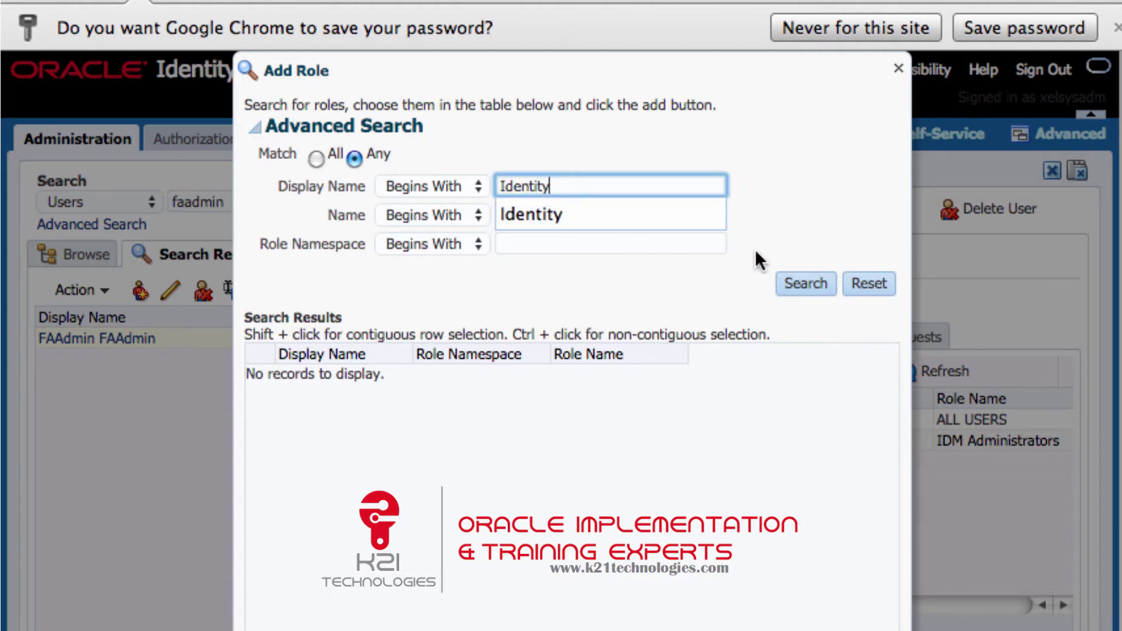
click(794, 283)
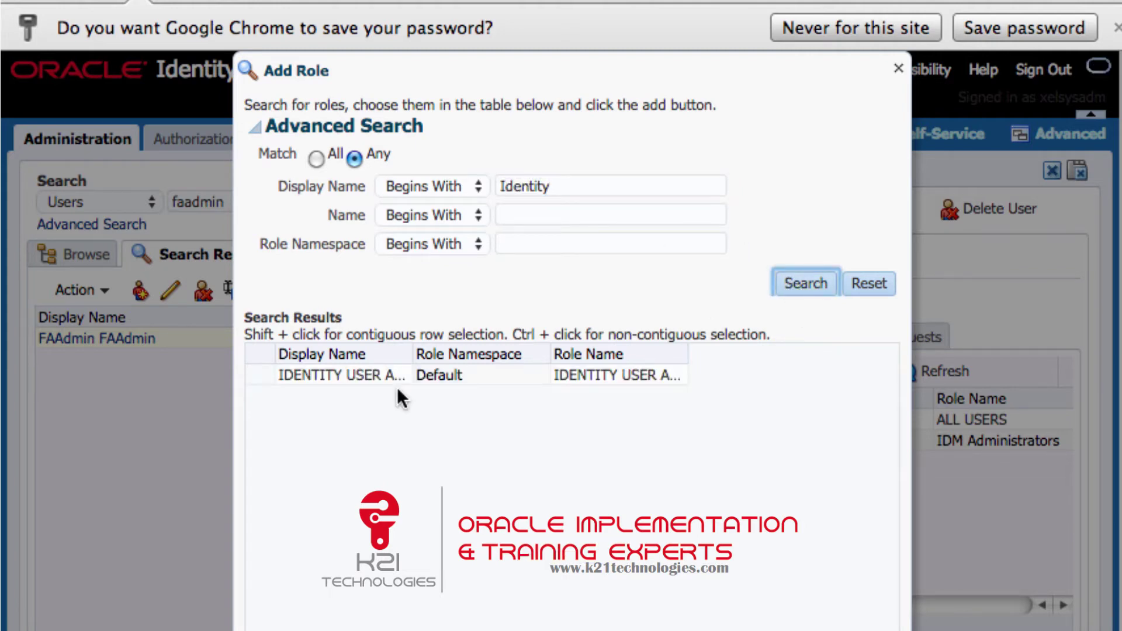
click(377, 375)
drag(416, 353, 489, 353)
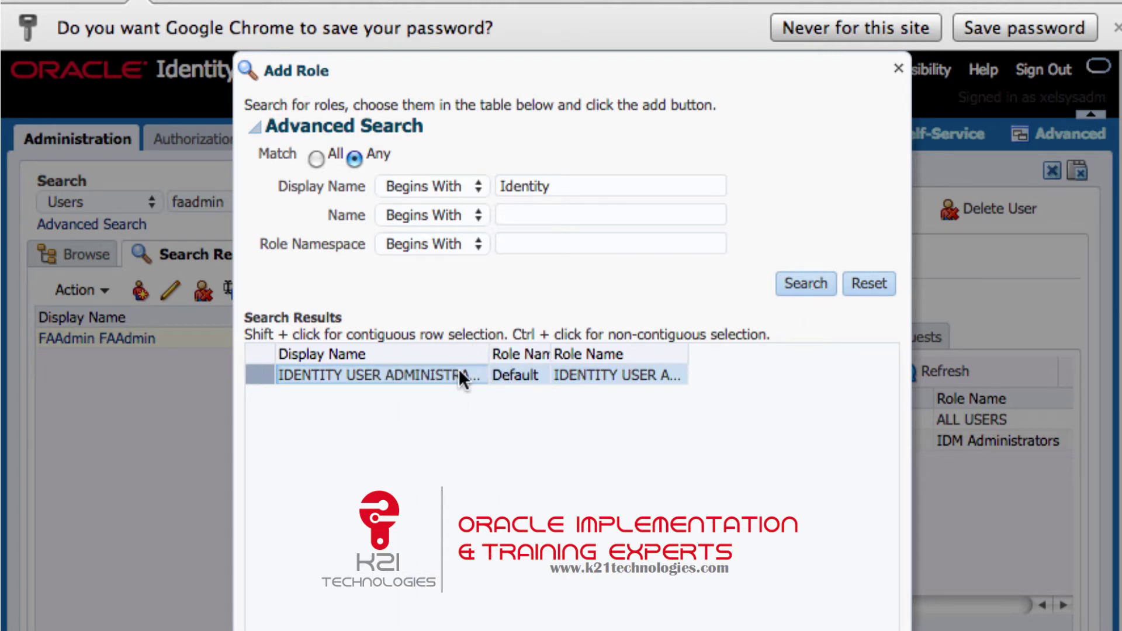
scroll(587, 318, down, 3)
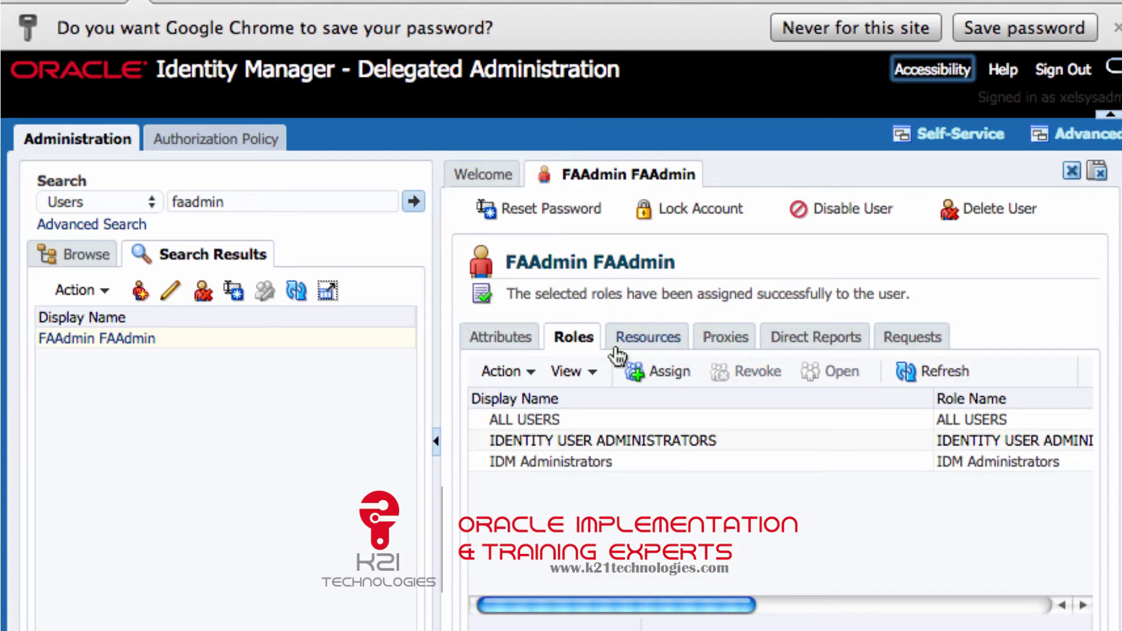
Start another role assignment for FAAdmin, filtering display names by 'IT'.
click(678, 371)
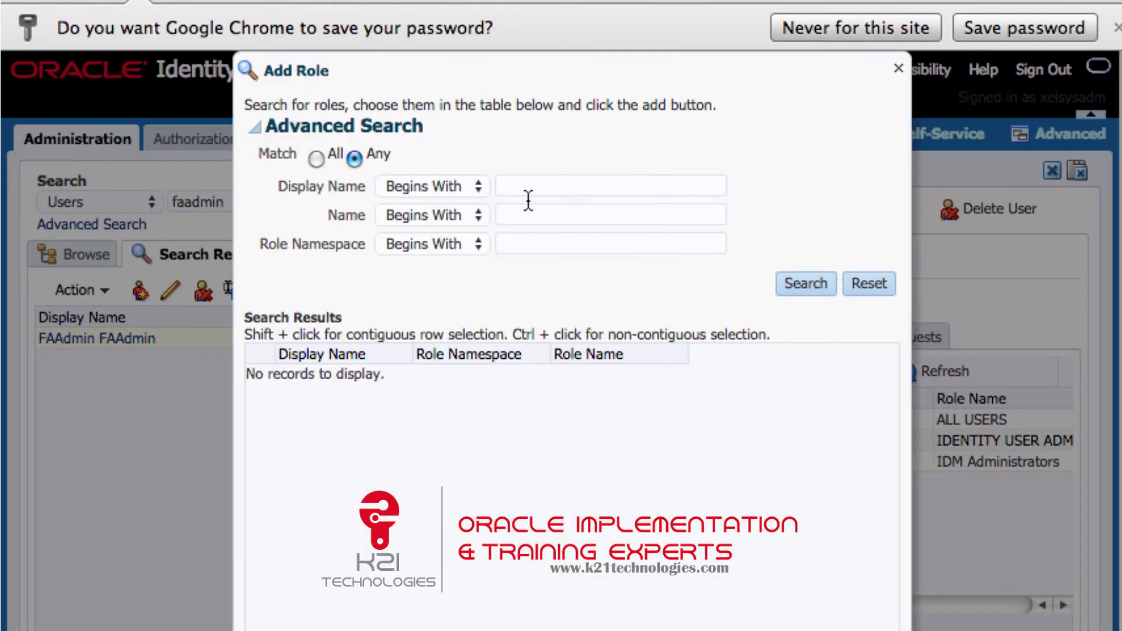
click(526, 187)
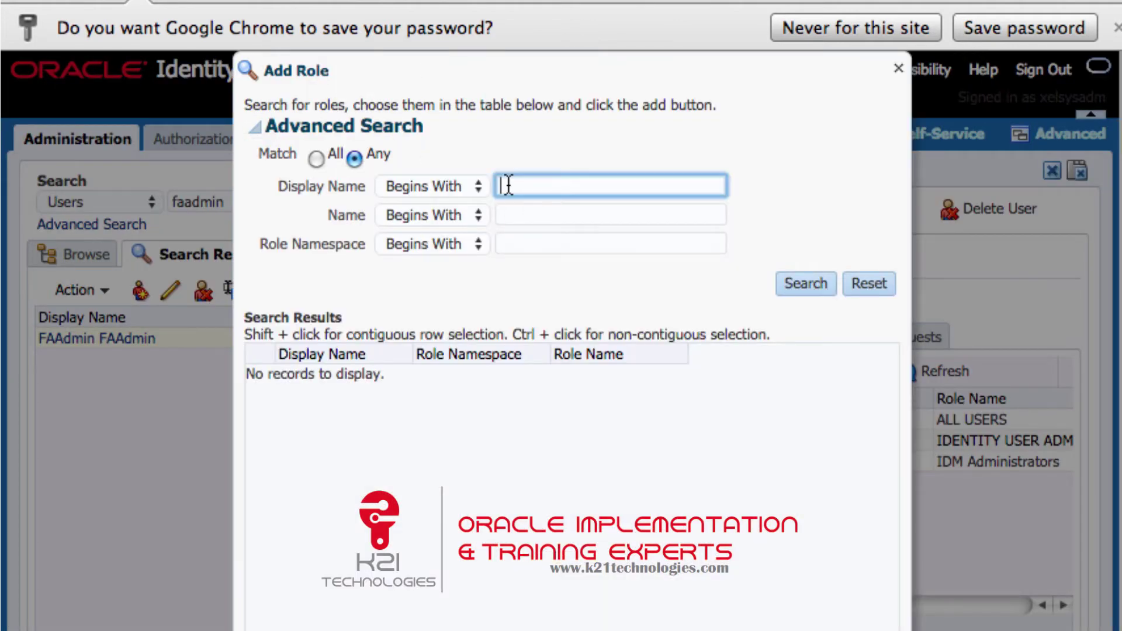
text(IT)
Close the Add Role dialog and list all roles with the search set to Roles.
click(898, 69)
click(146, 202)
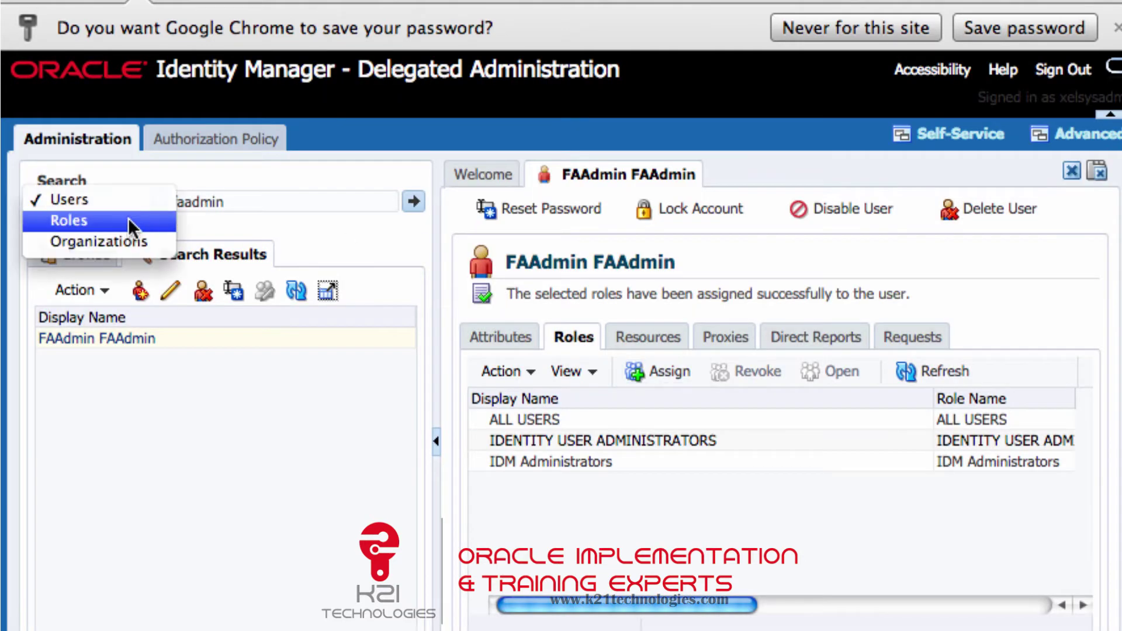
click(121, 221)
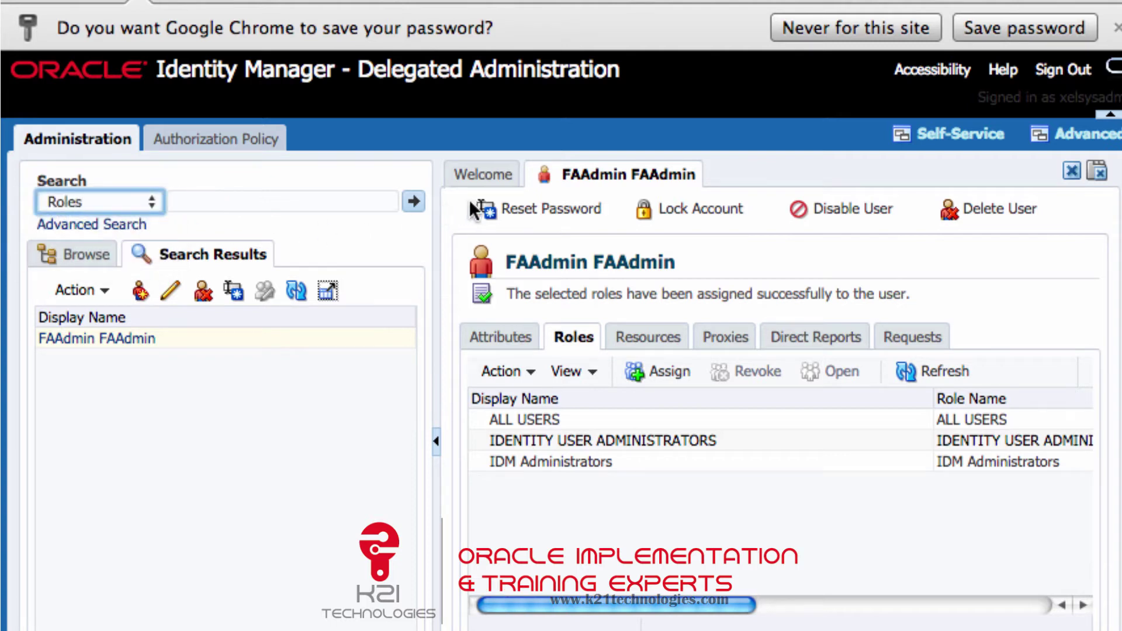
click(412, 201)
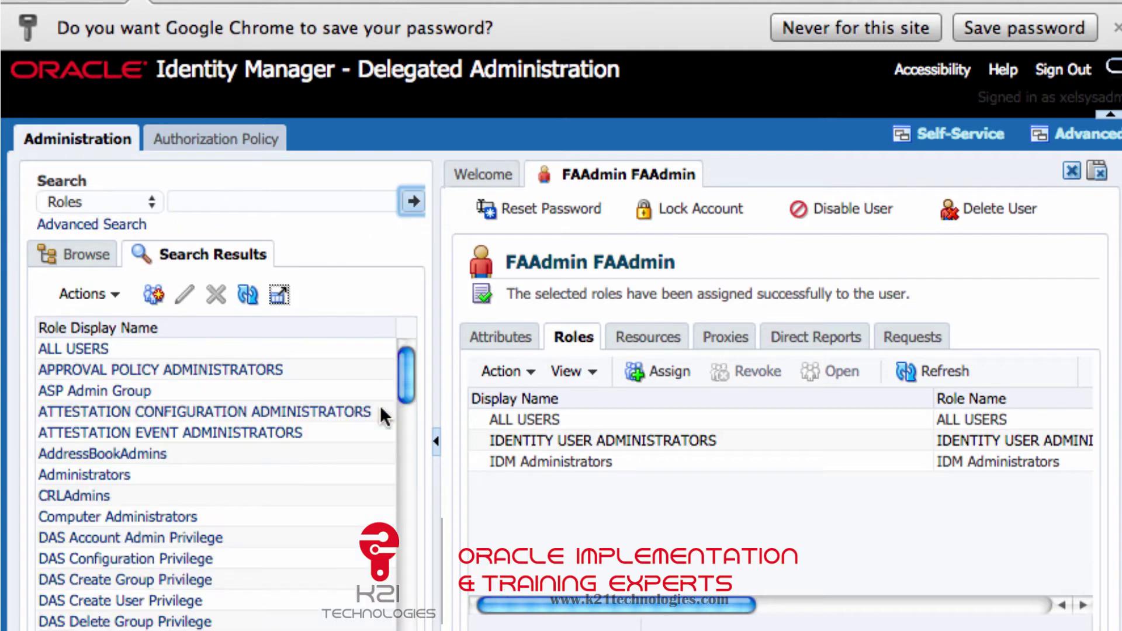
drag(409, 363, 374, 336)
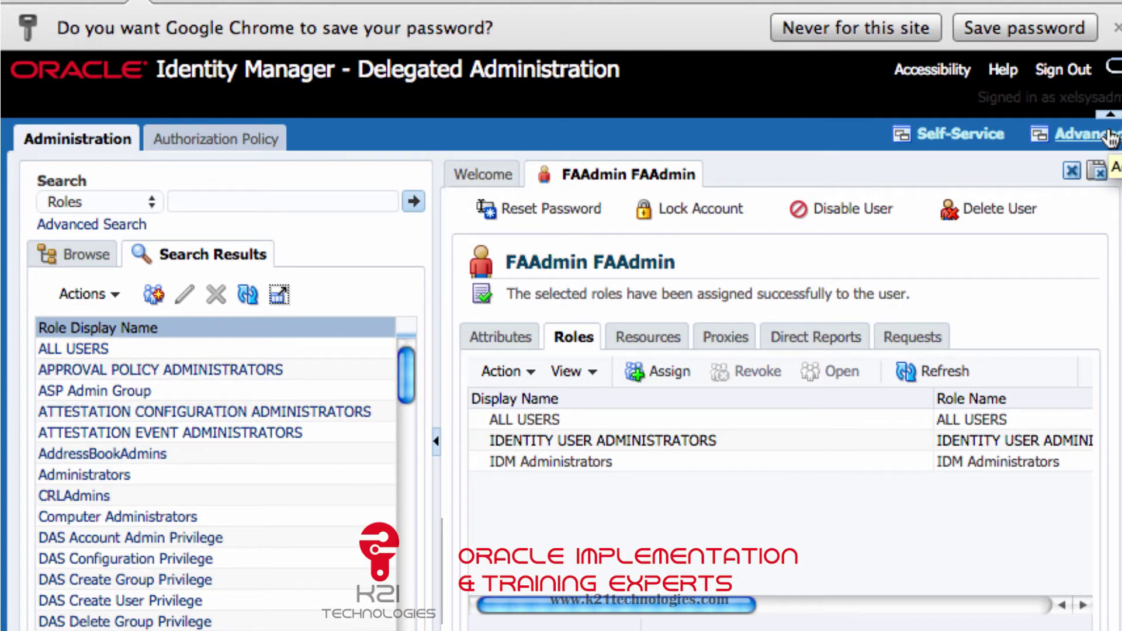
Open Advanced Administration and list all scheduled jobs.
click(1110, 138)
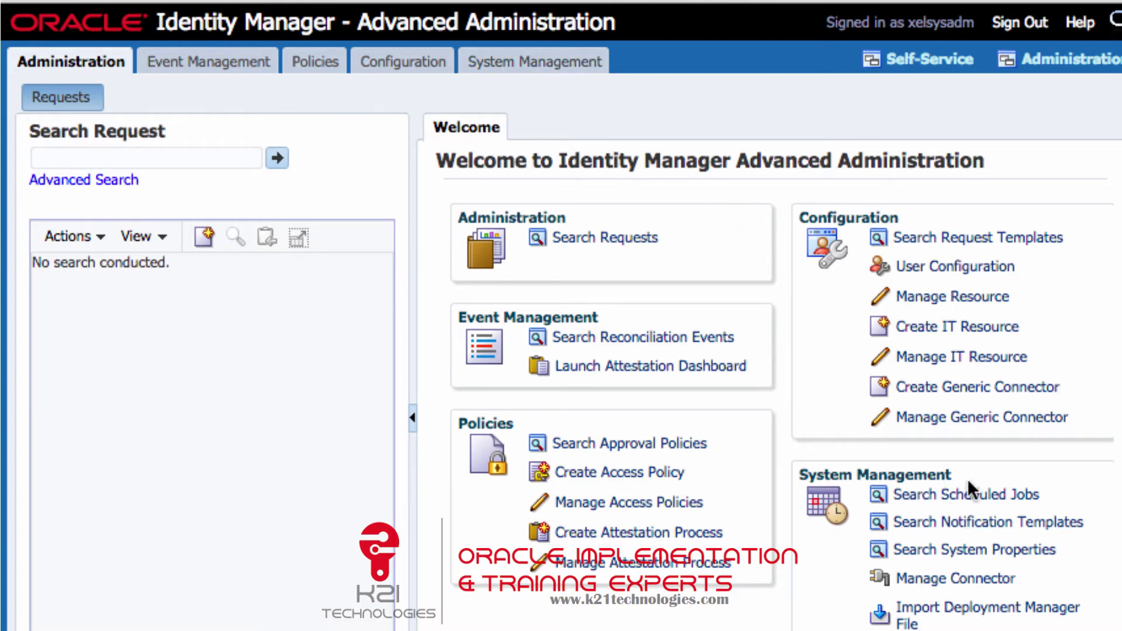
click(953, 496)
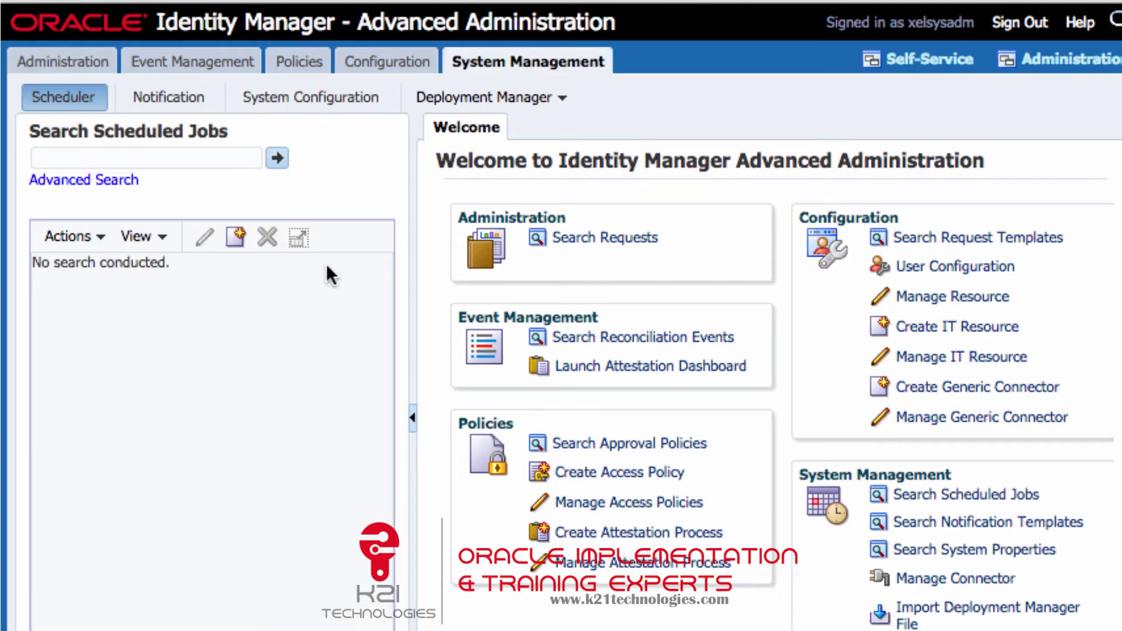
click(282, 157)
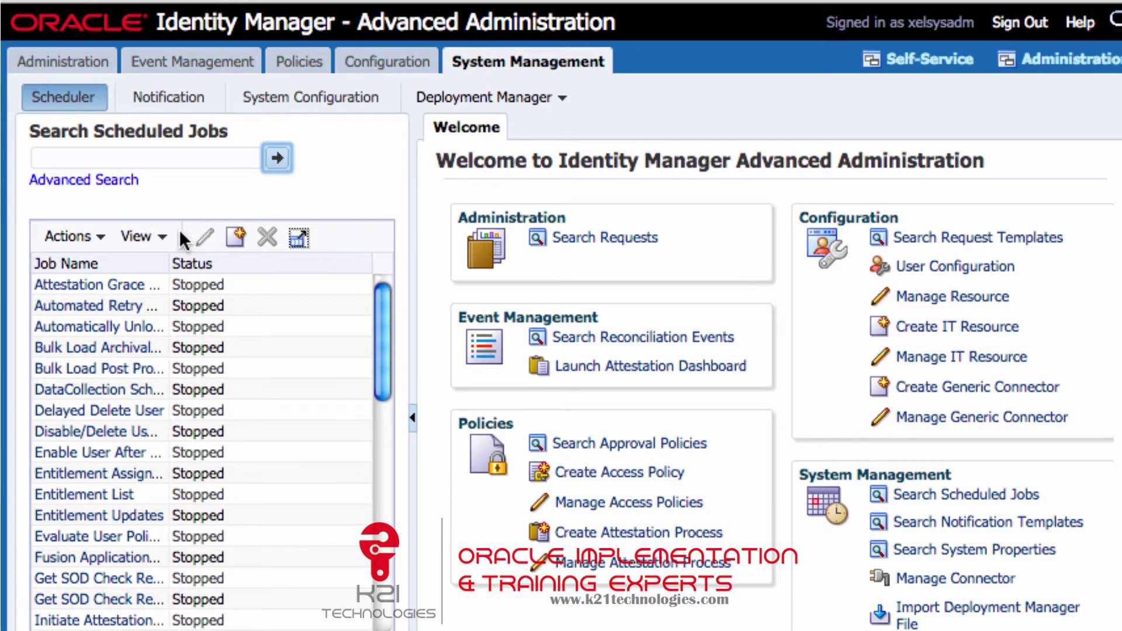
Filter scheduled jobs to Job Name containing 'reconcili'.
click(136, 158)
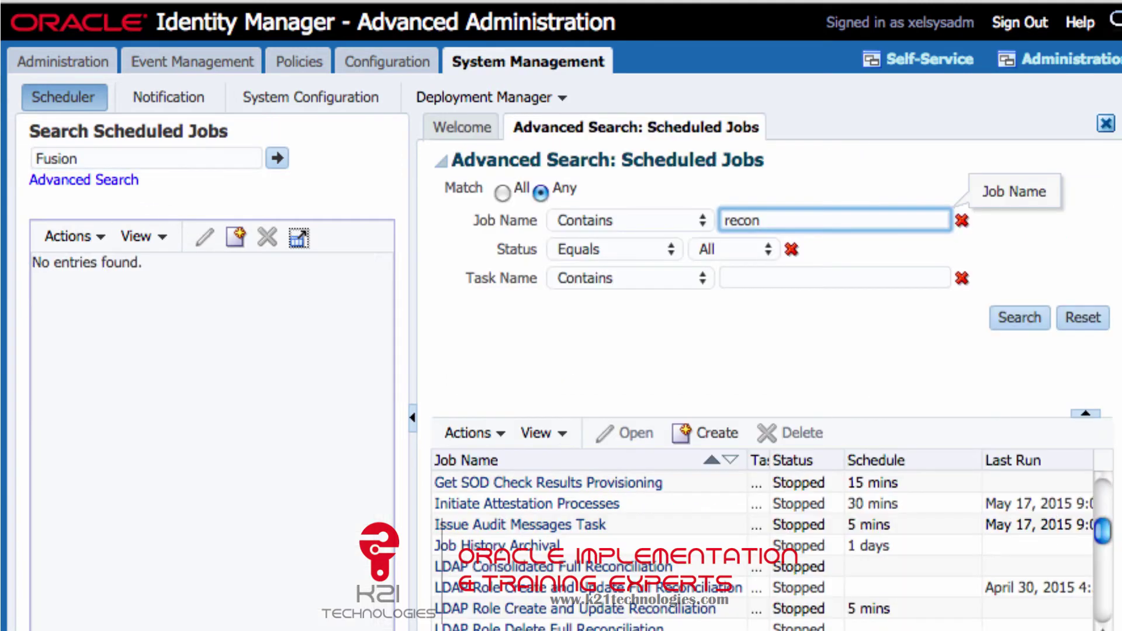
text(cil)
key(Return)
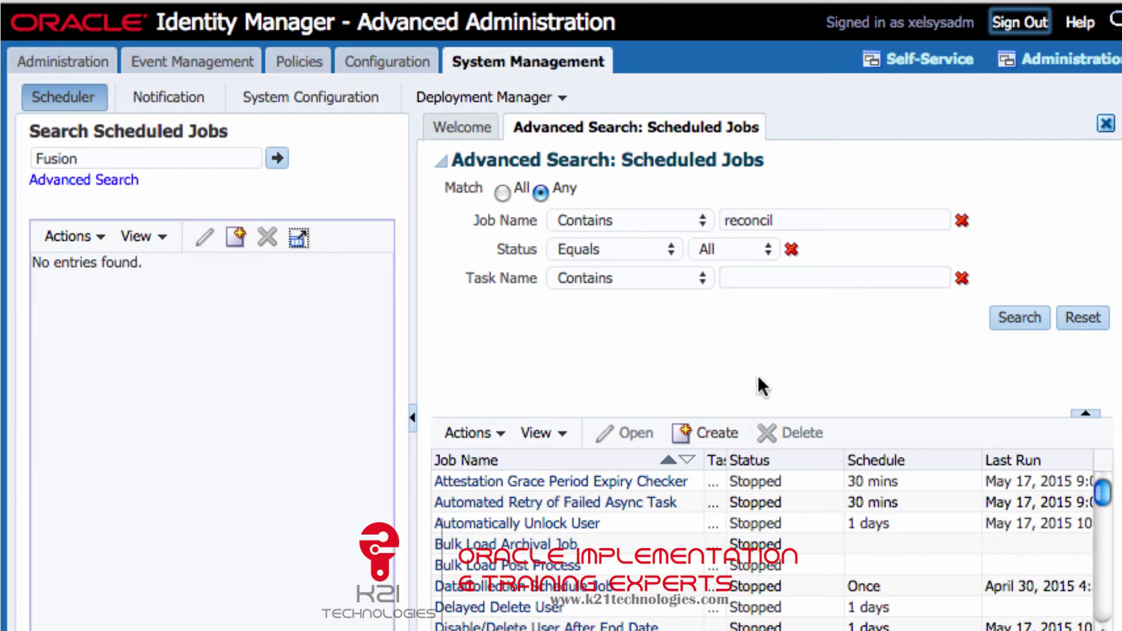
click(803, 221)
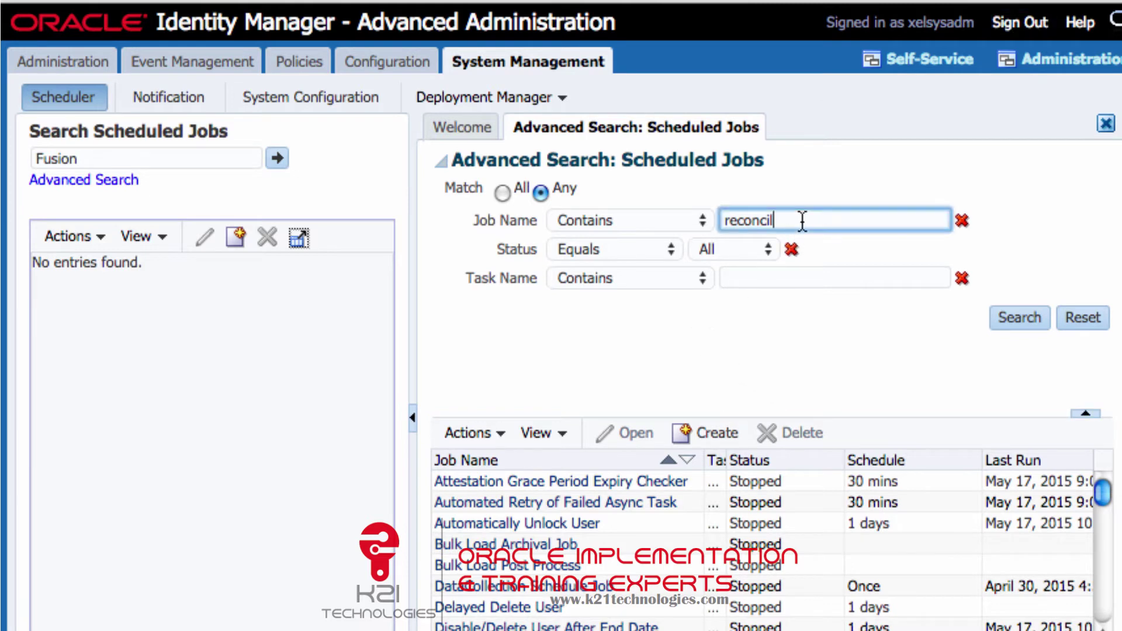
text(i)
key(Return)
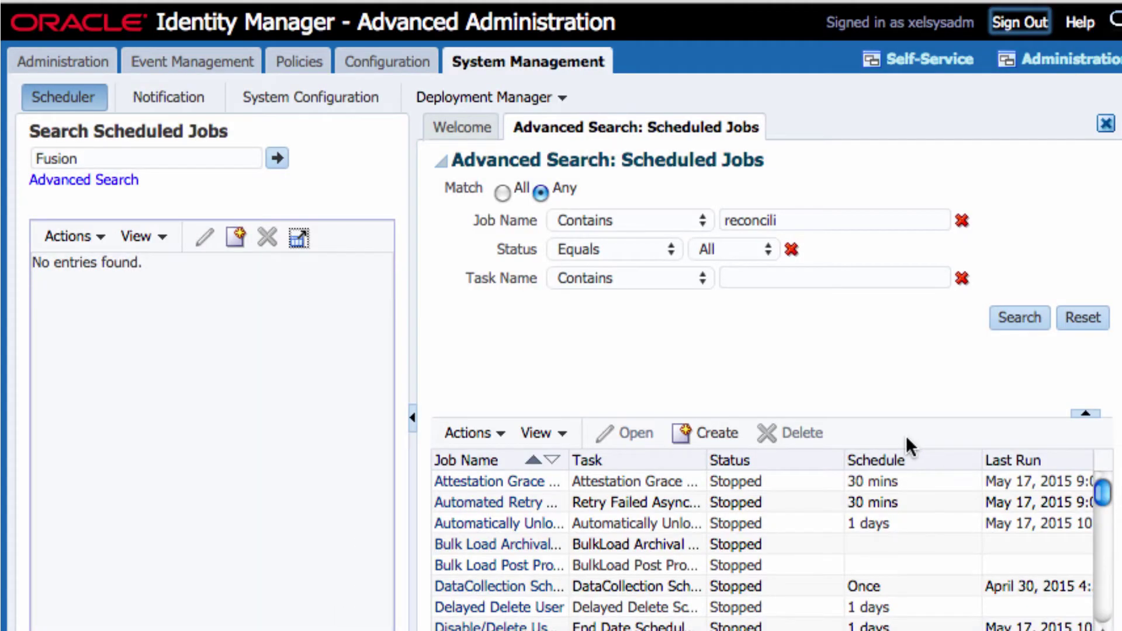
Widen the Job Name column and select LDAP Role Create and Update Full Reconciliation.
drag(567, 453, 645, 455)
scroll(644, 453, down, 4)
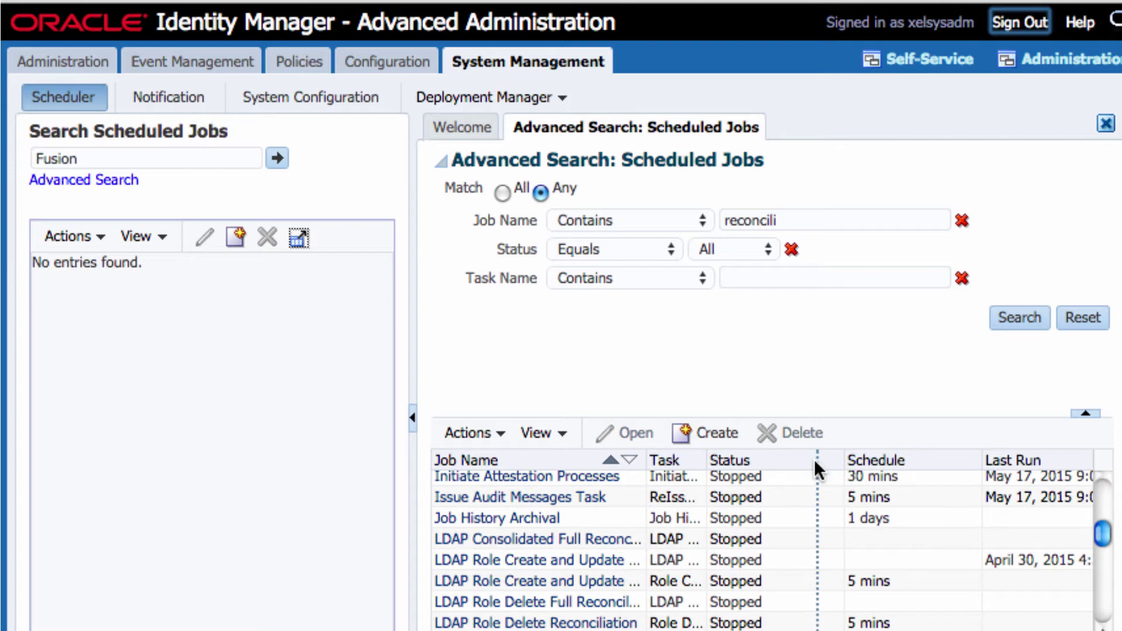
drag(815, 458, 815, 459)
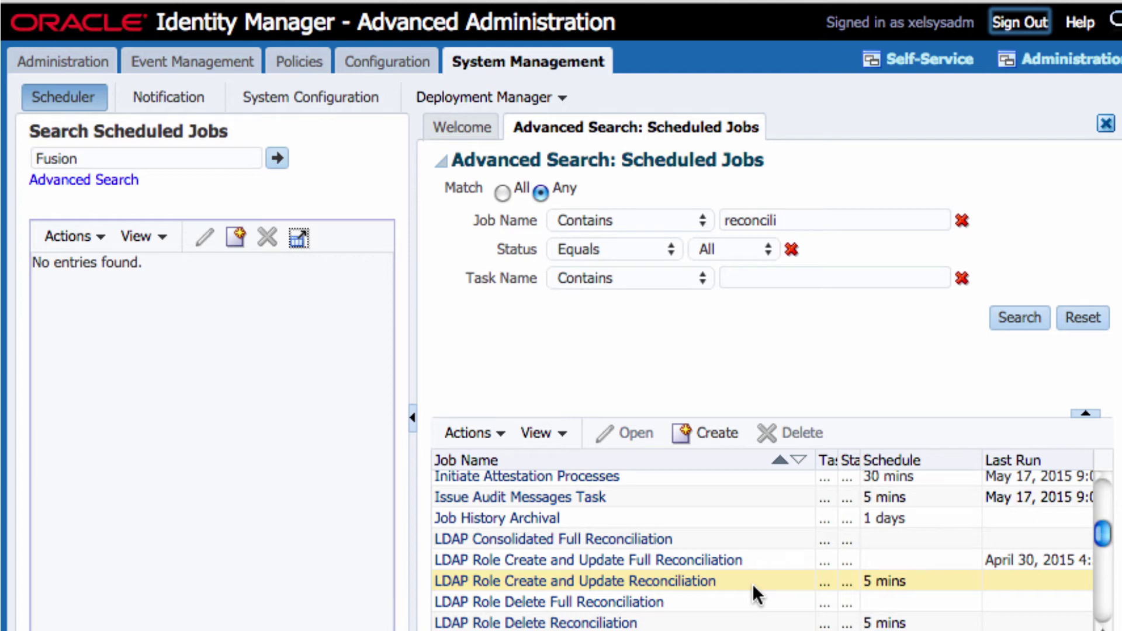
click(752, 558)
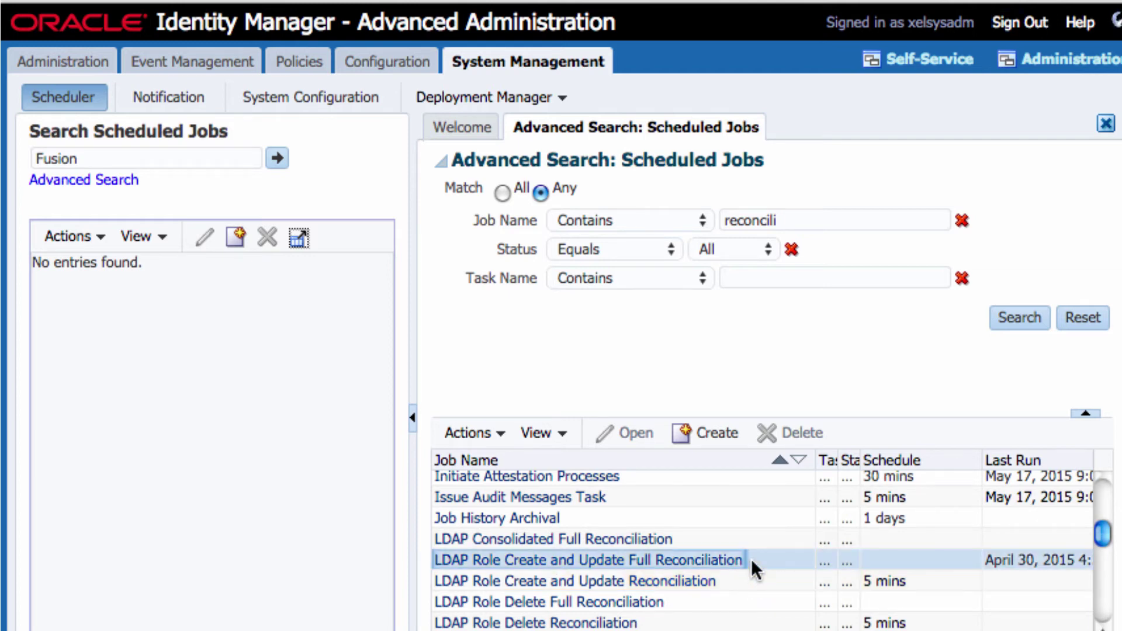
Open the reconciliation job's details, run it now, and refresh its status.
click(705, 561)
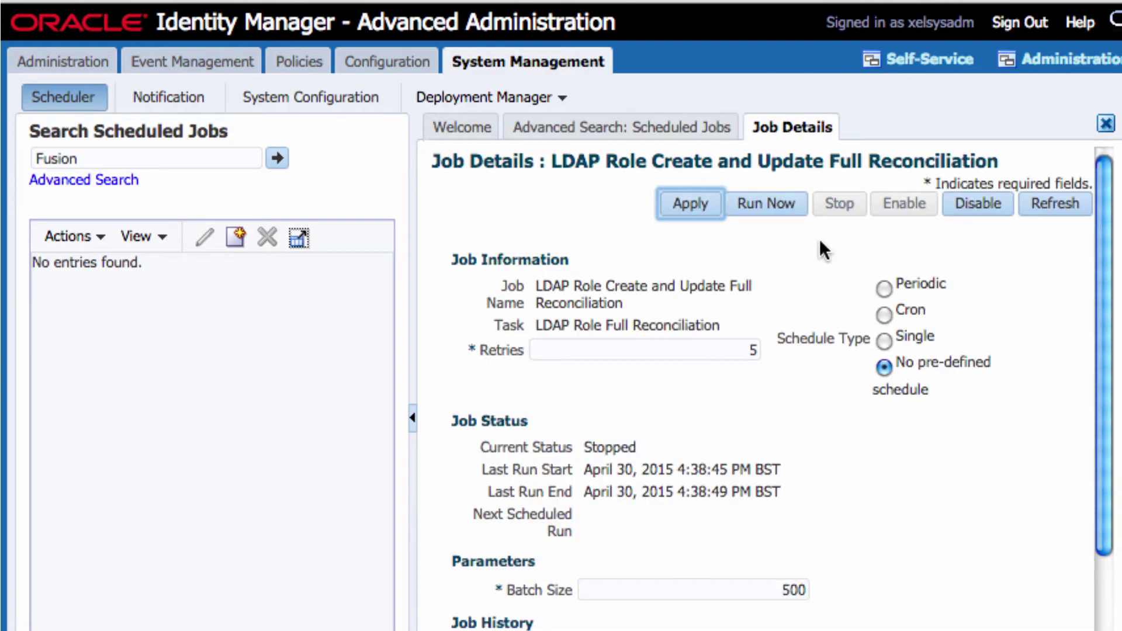
scroll(780, 283, down, 3)
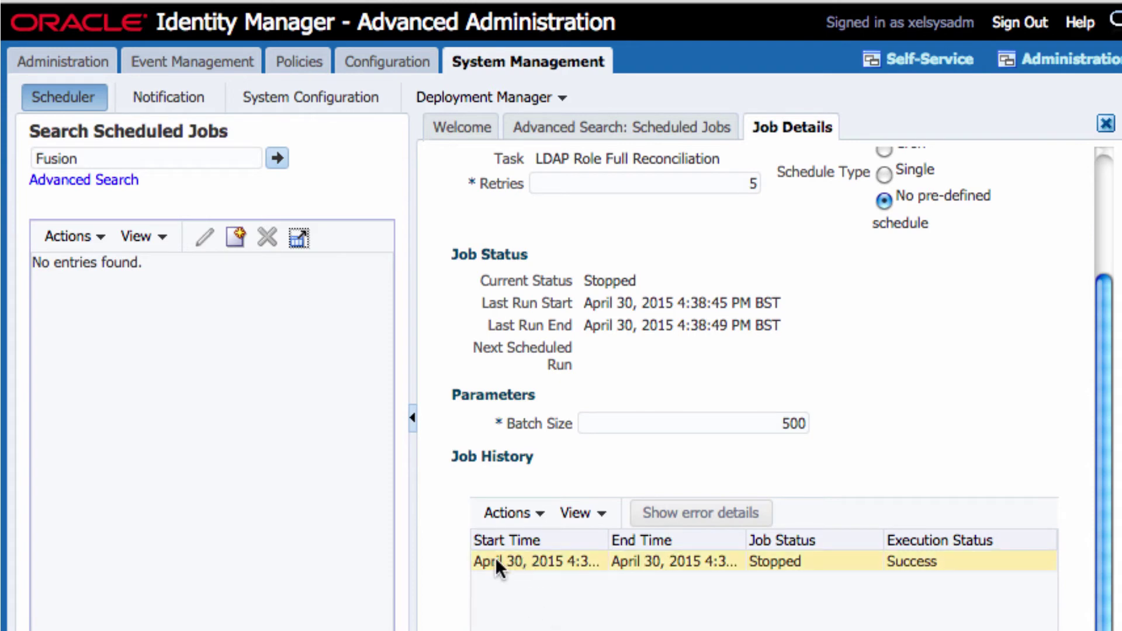
scroll(710, 432, up, 3)
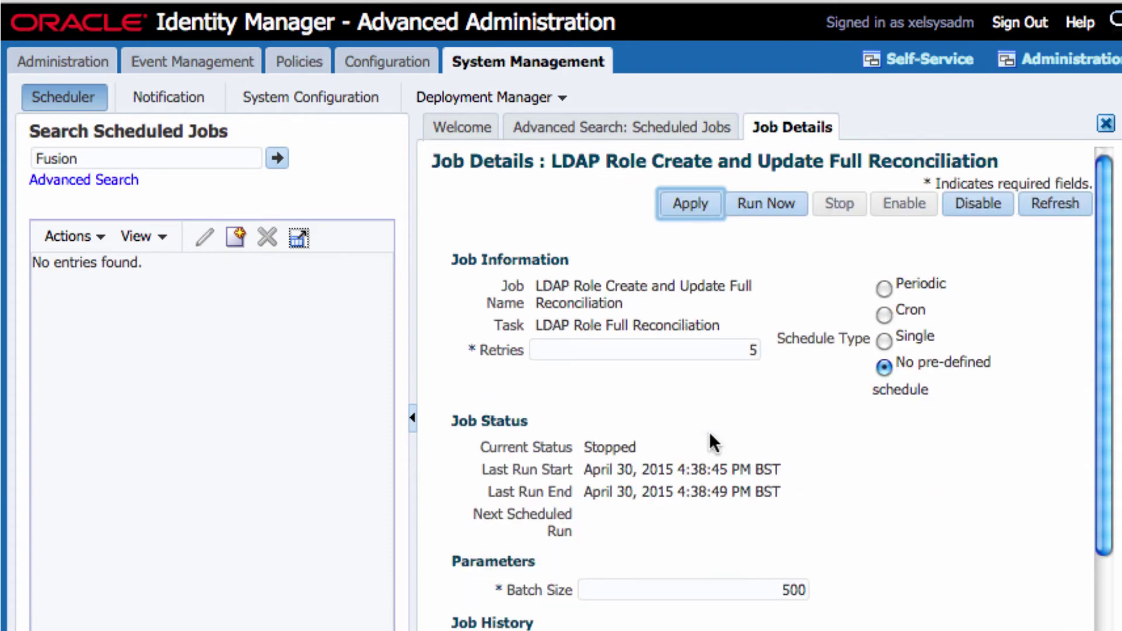
click(784, 196)
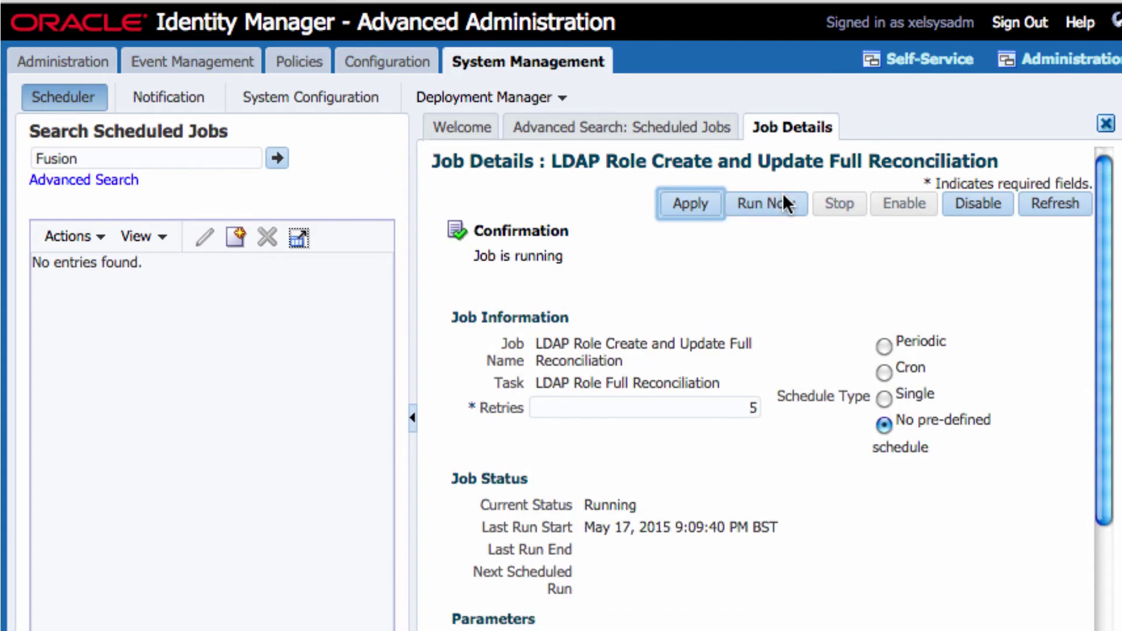
scroll(853, 426, down, 4)
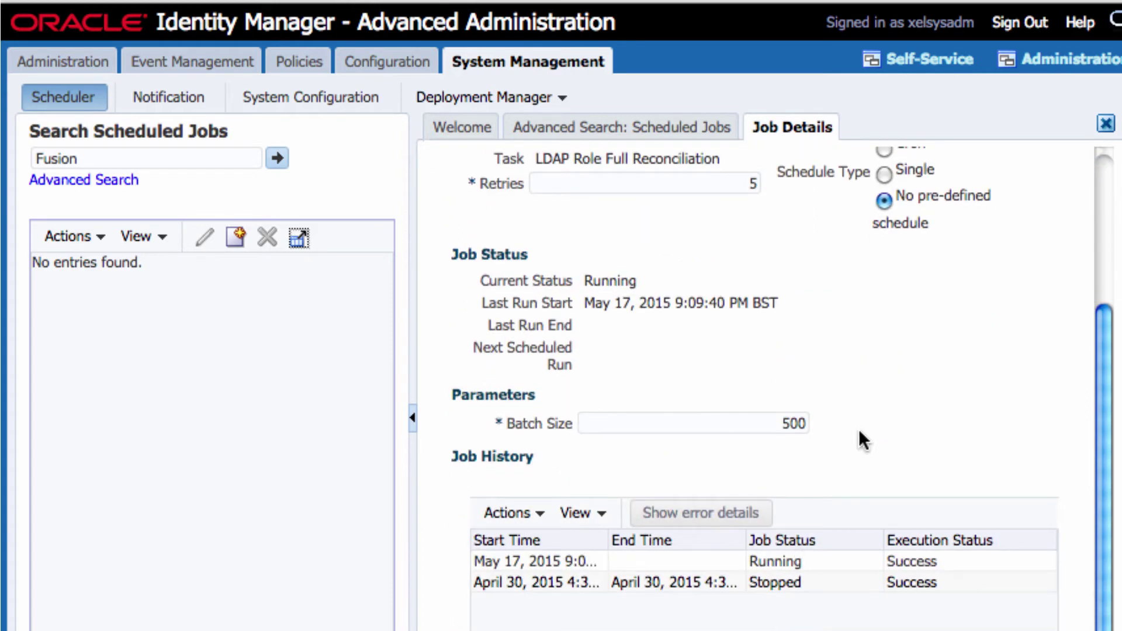
scroll(858, 435, up, 4)
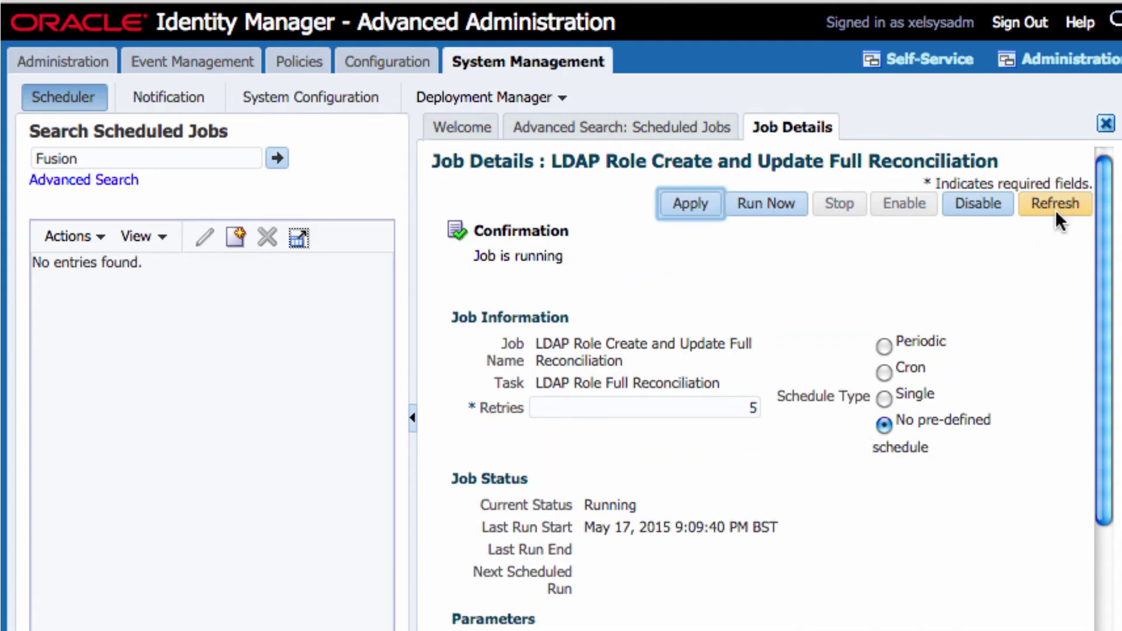
click(1056, 210)
Select the latest job history run and widen its Start Time and End Time columns.
scroll(608, 556, down, 4)
click(608, 556)
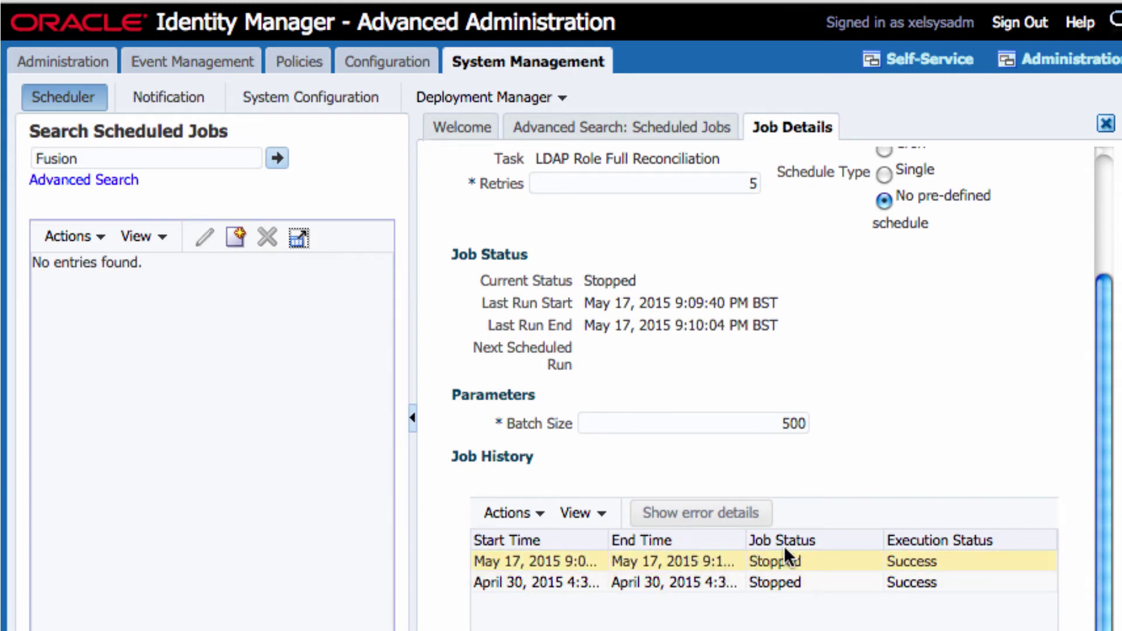
drag(745, 532, 796, 531)
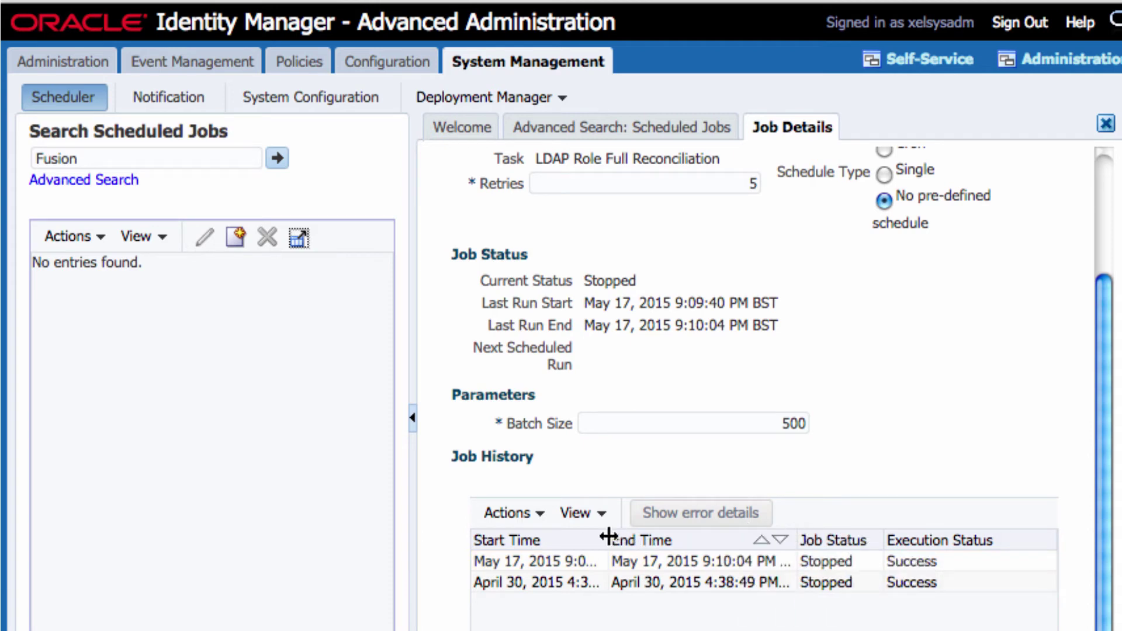
drag(609, 536, 644, 537)
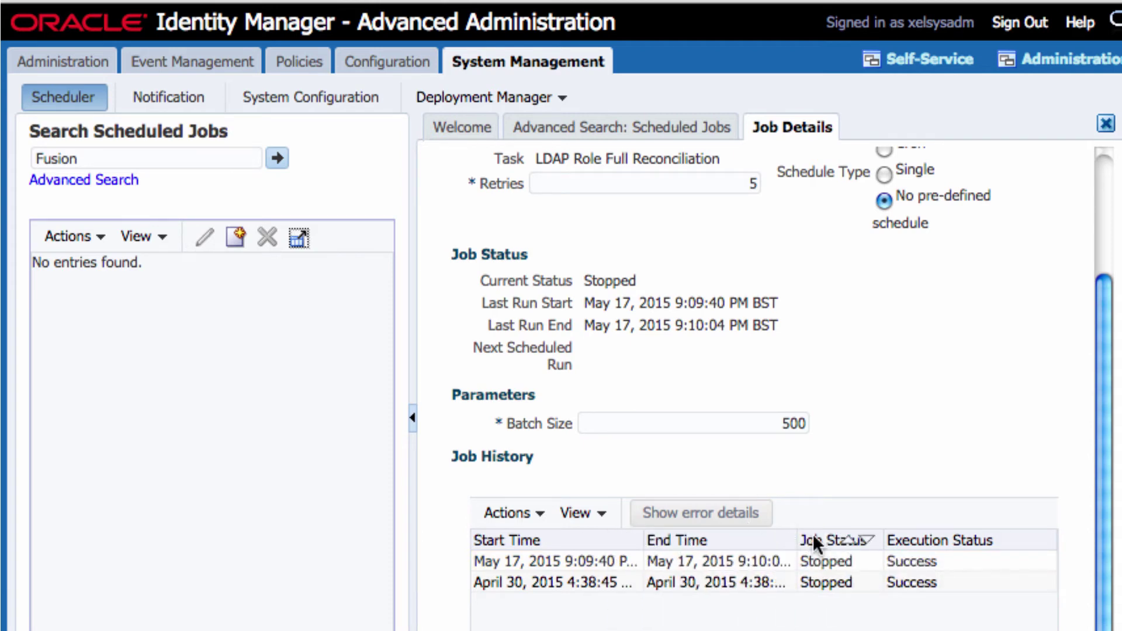
drag(797, 538, 843, 534)
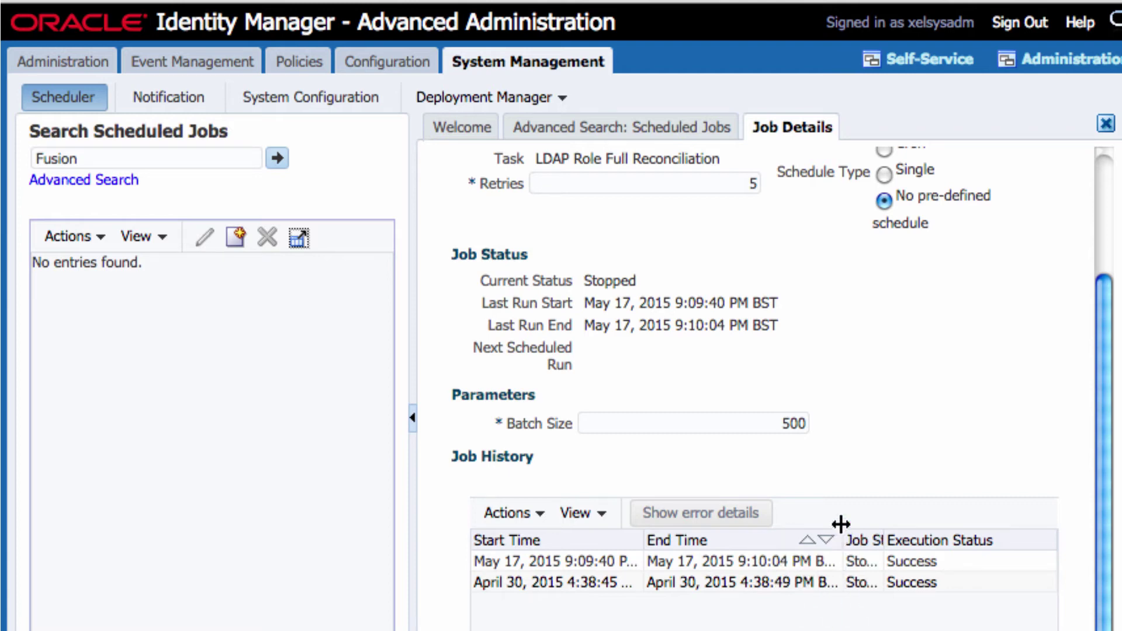
drag(1102, 359, 1072, 228)
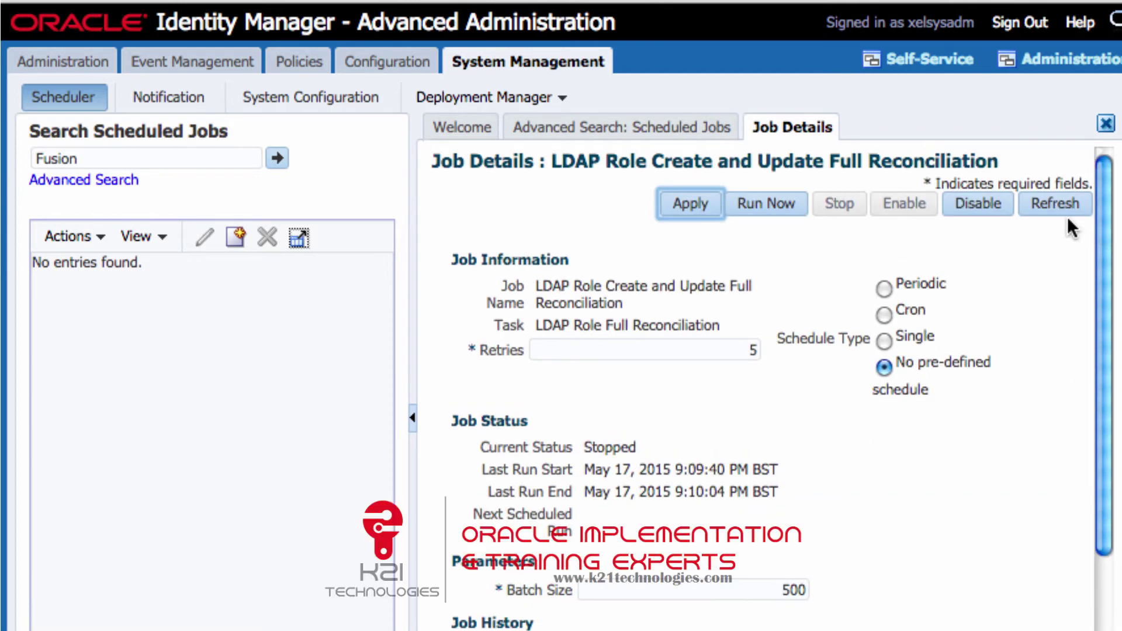
click(1063, 60)
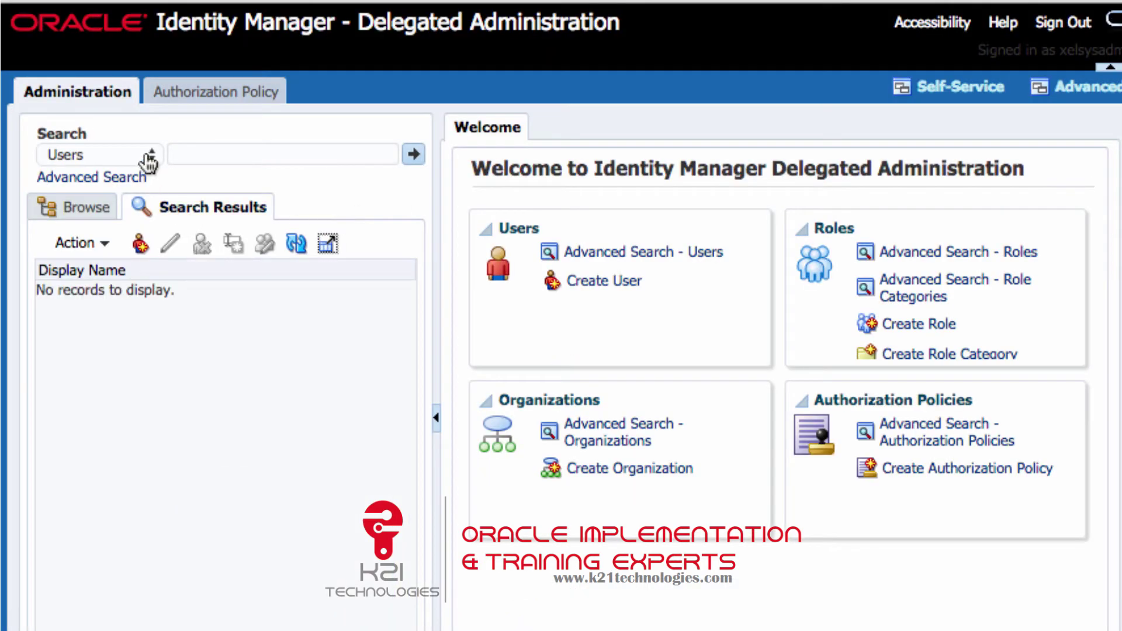
Switch the search type to Roles and list all available roles.
click(147, 153)
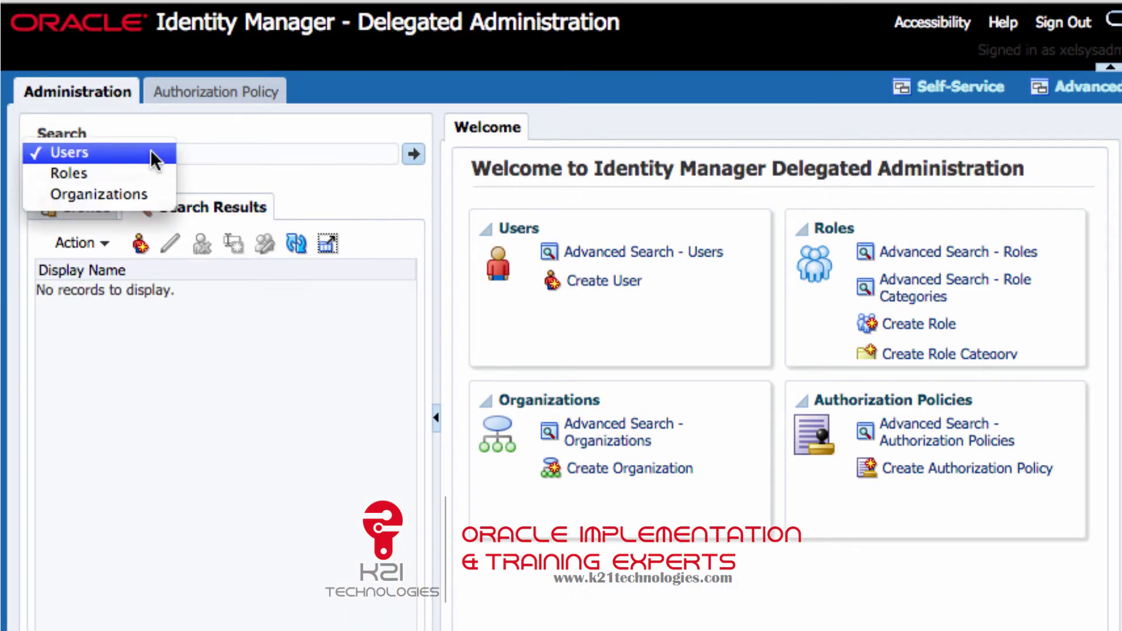
click(107, 172)
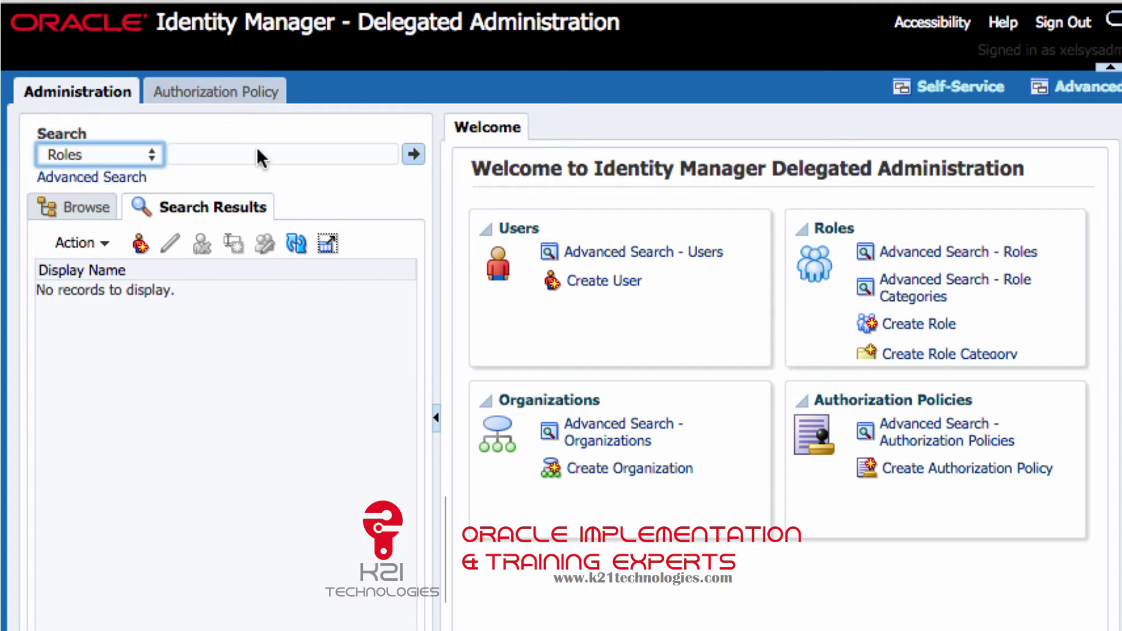
click(409, 156)
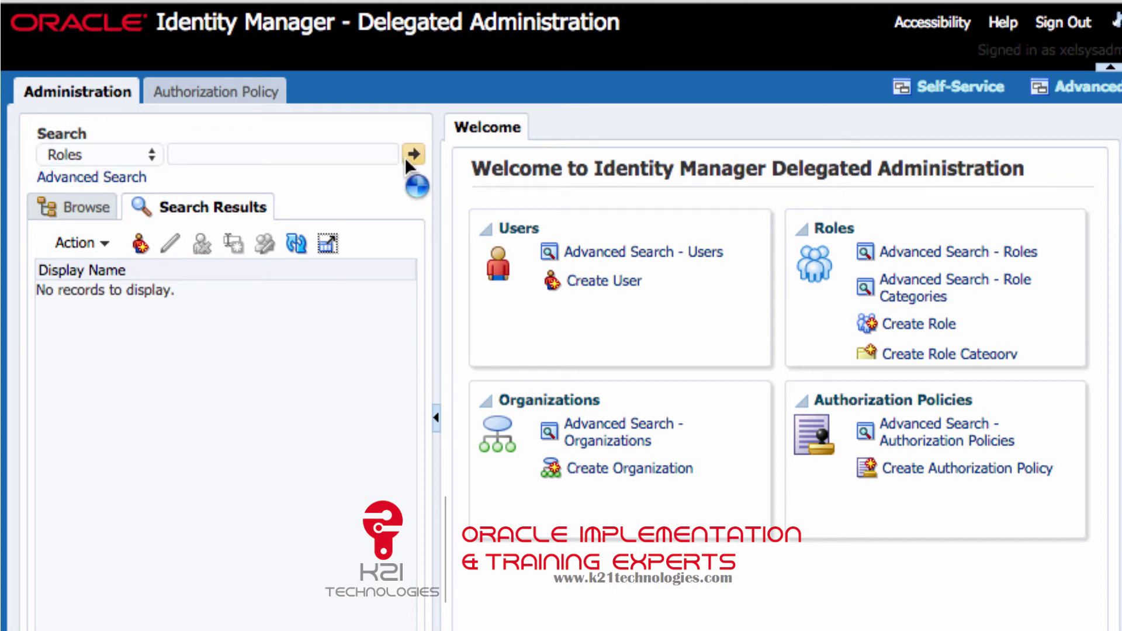
scroll(339, 427, down, 5)
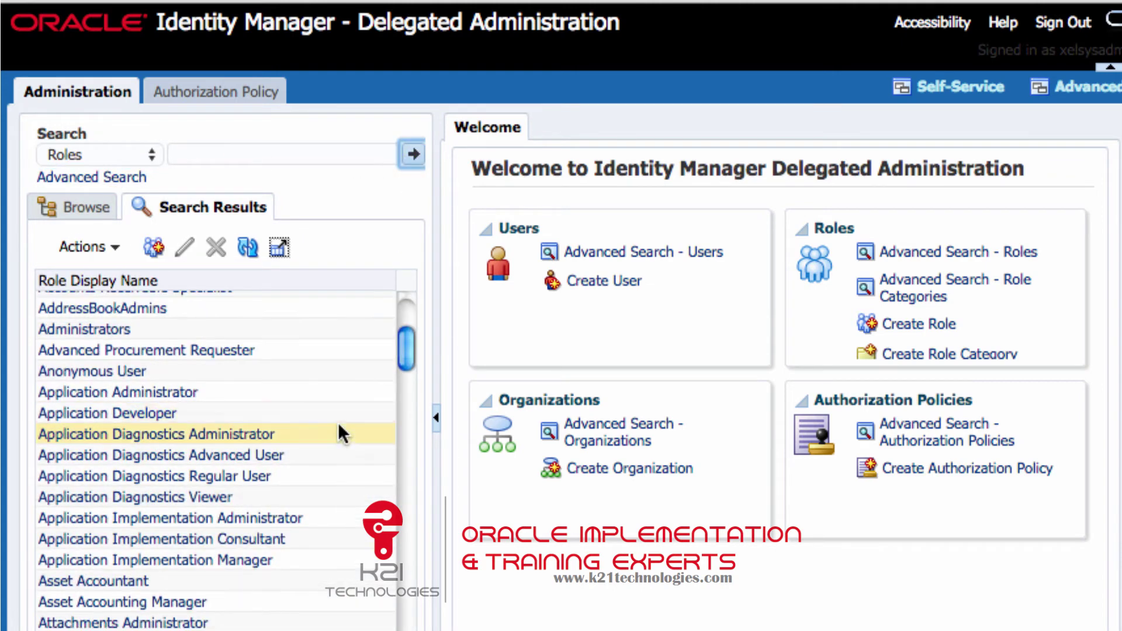
scroll(339, 426, down, 15)
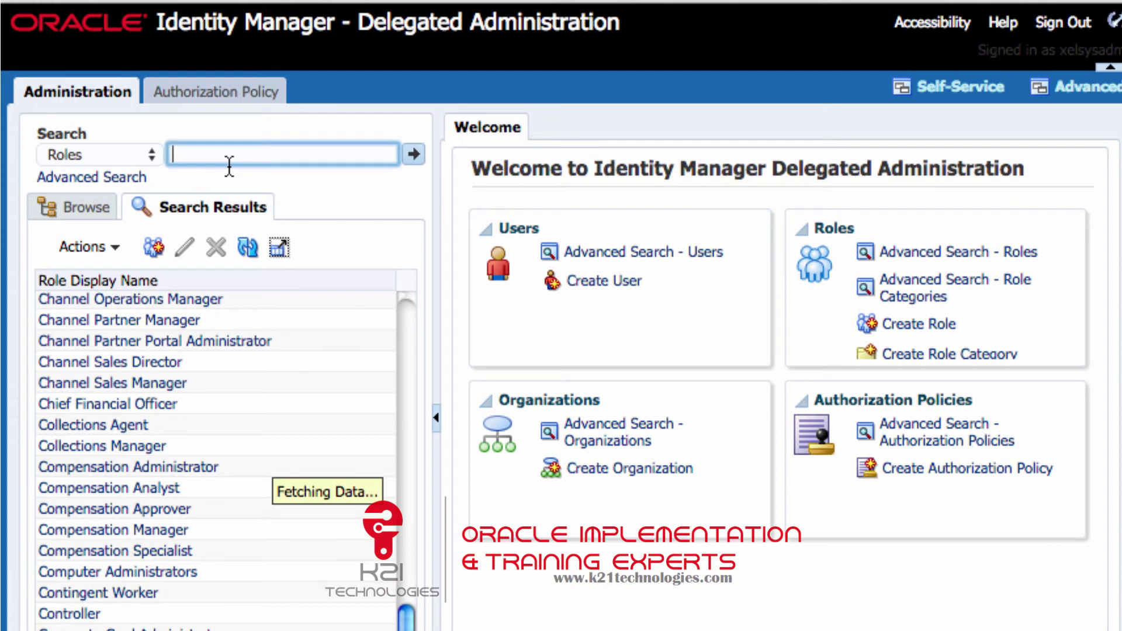
text(Appli)
click(413, 155)
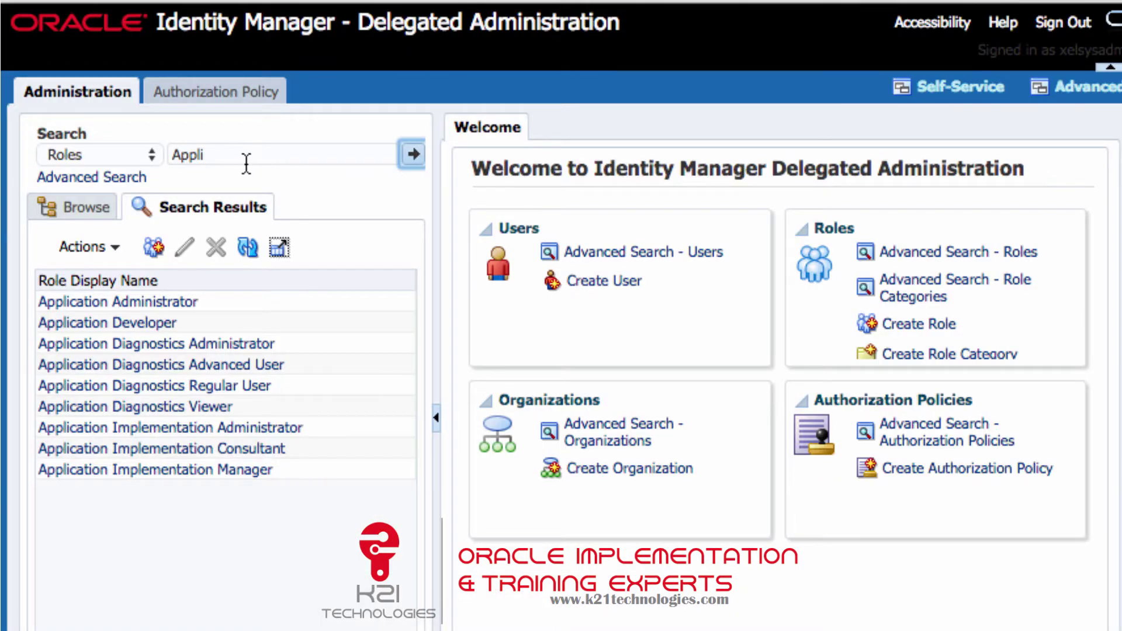
Switch the search type to Users and look up the faadmin account.
click(246, 164)
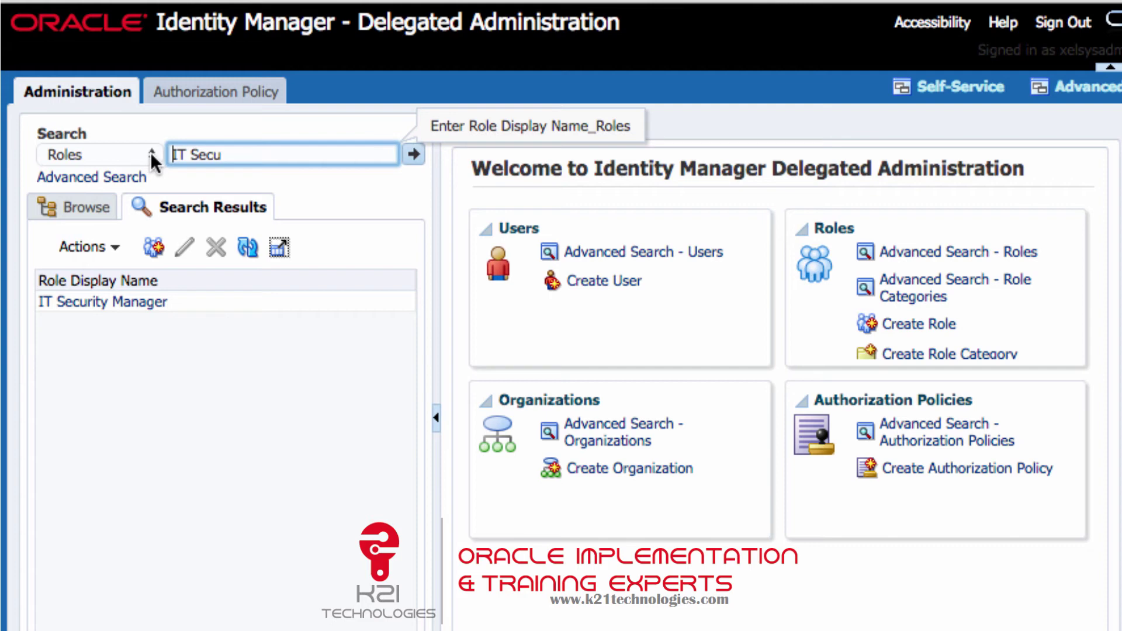
click(150, 151)
click(101, 135)
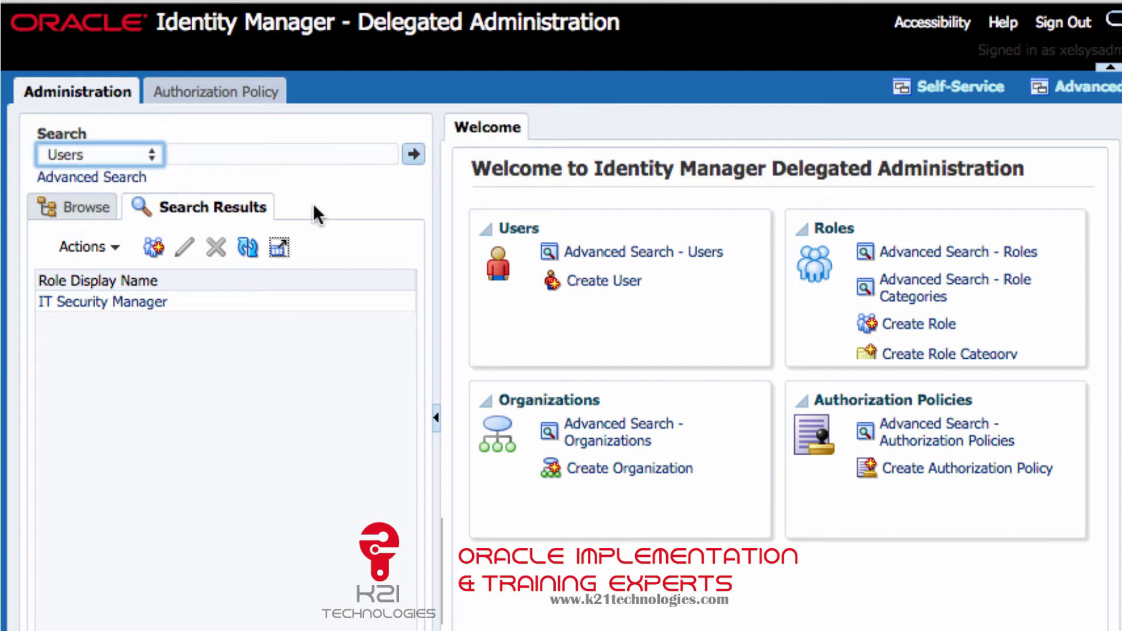
click(271, 154)
text(F)
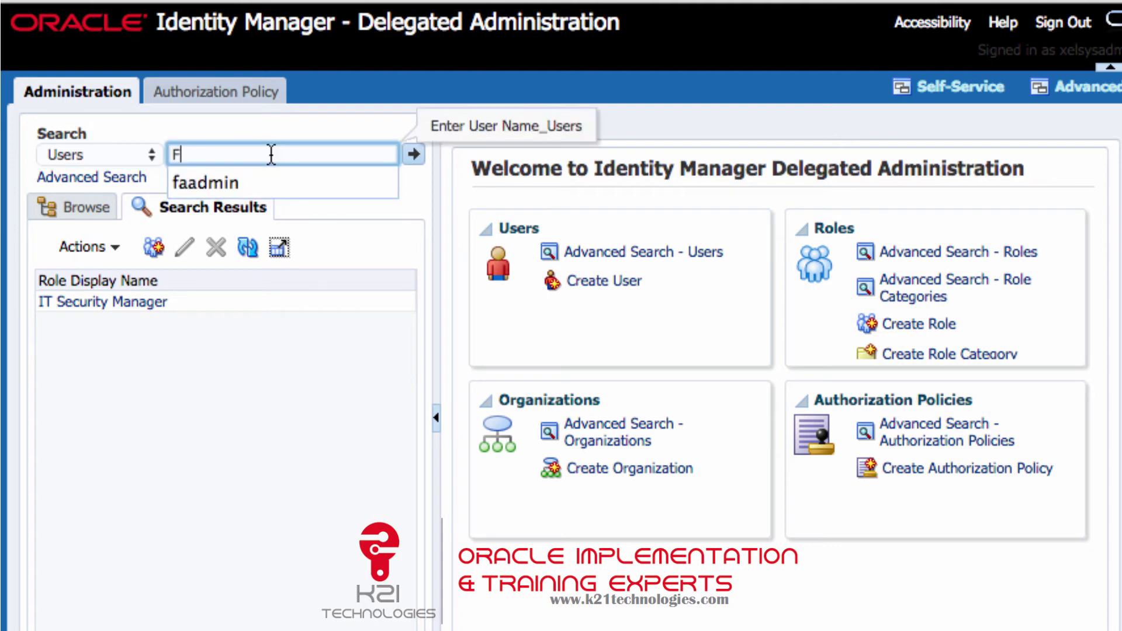
text(aadm)
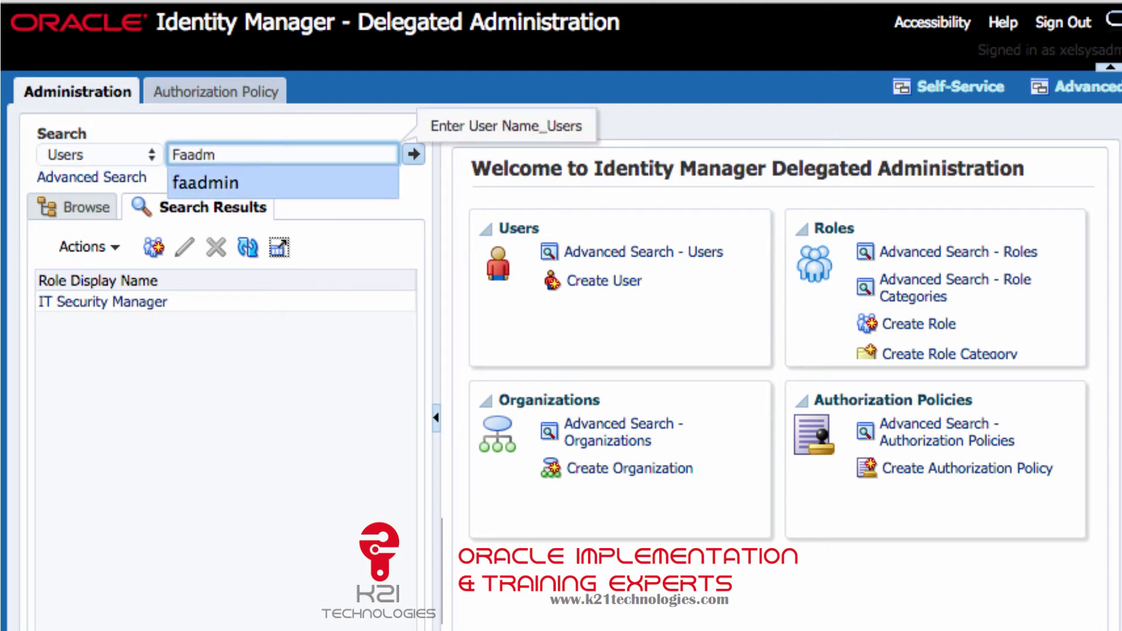
click(245, 182)
Run the user search and view FAAdmin's currently assigned roles.
click(416, 154)
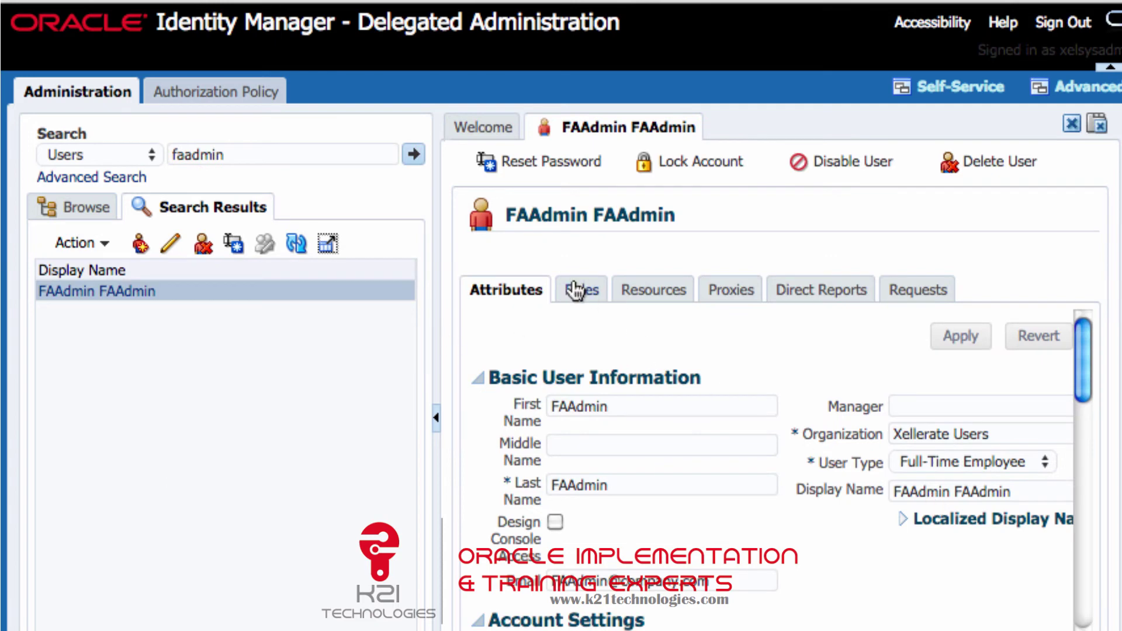
click(576, 289)
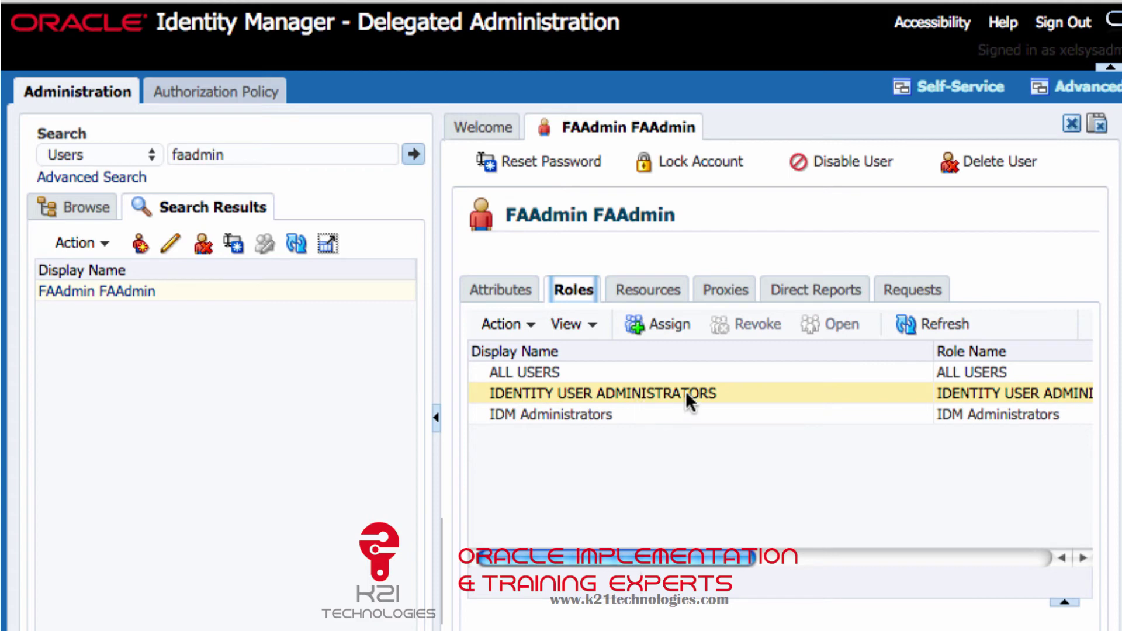
click(651, 322)
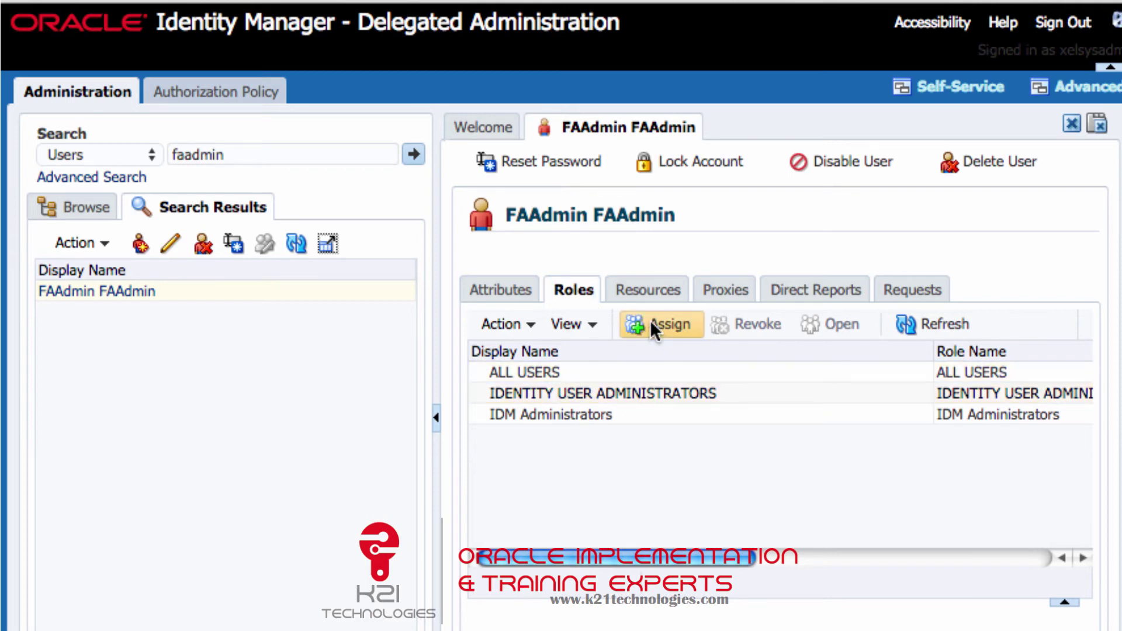
Find 'IT Security Manager' by Display Name and assign it to FAAdmin.
click(662, 321)
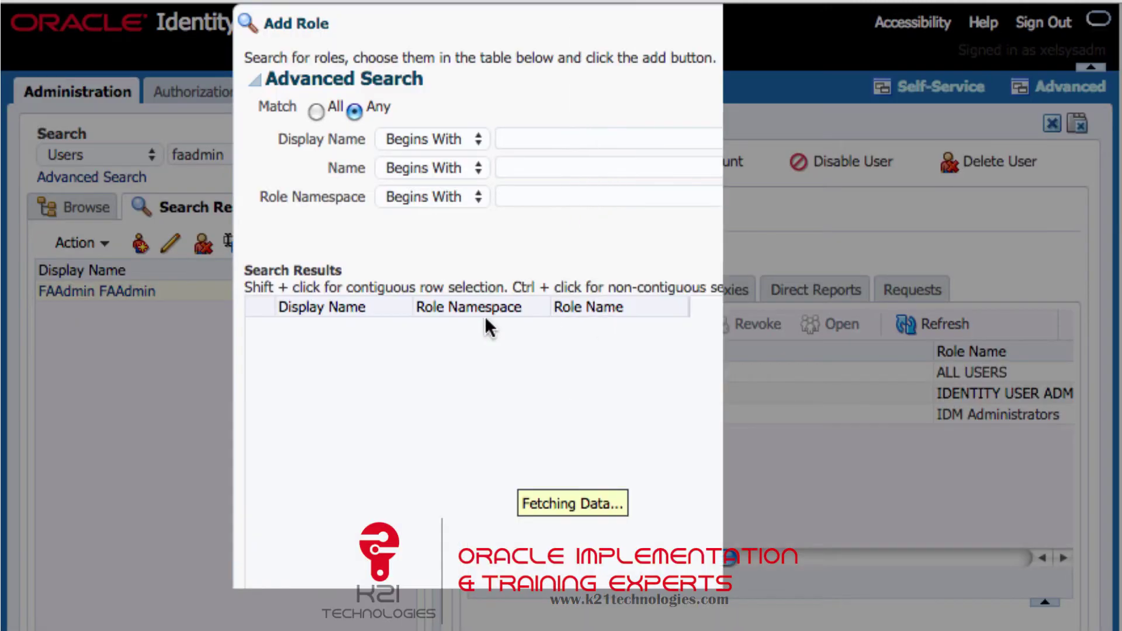
click(519, 139)
text(IT )
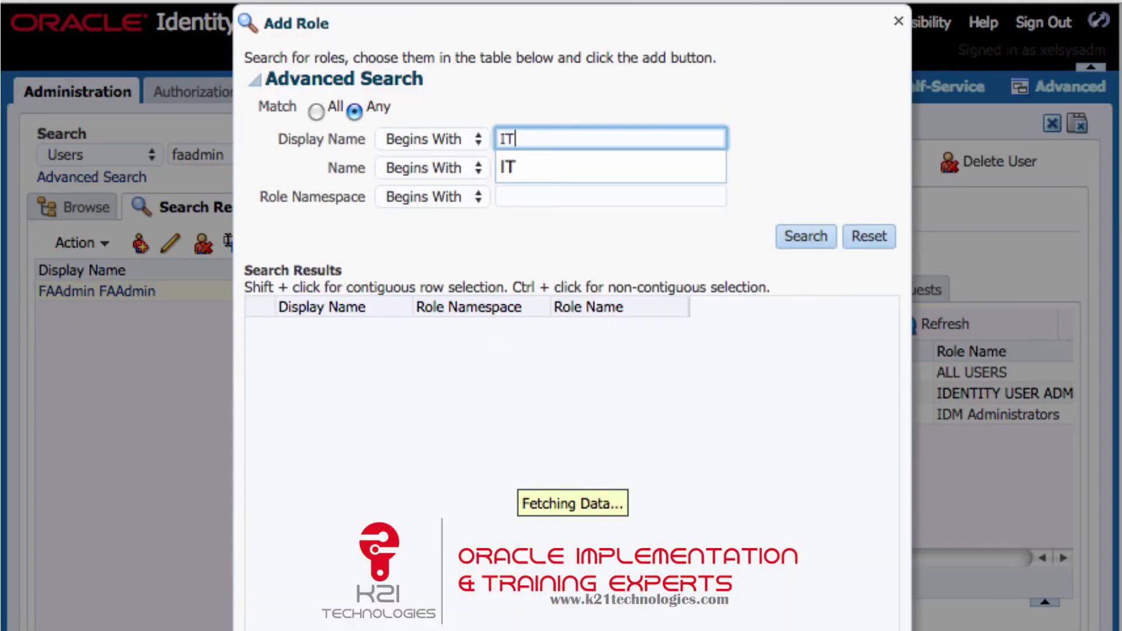
text(Se)
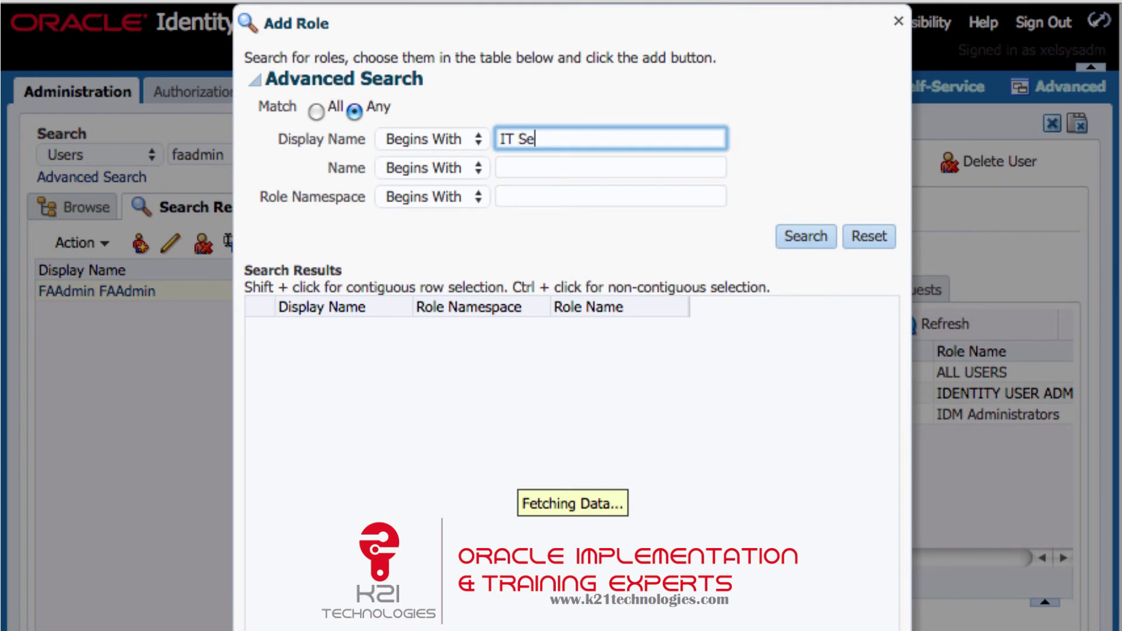
text(curity Manager)
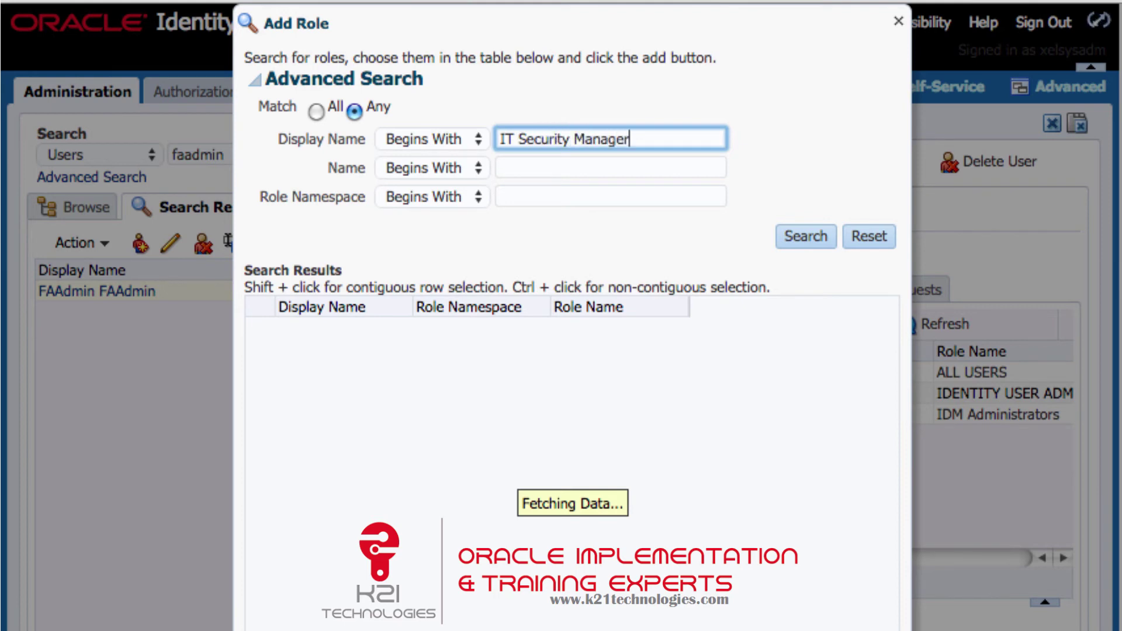
click(808, 237)
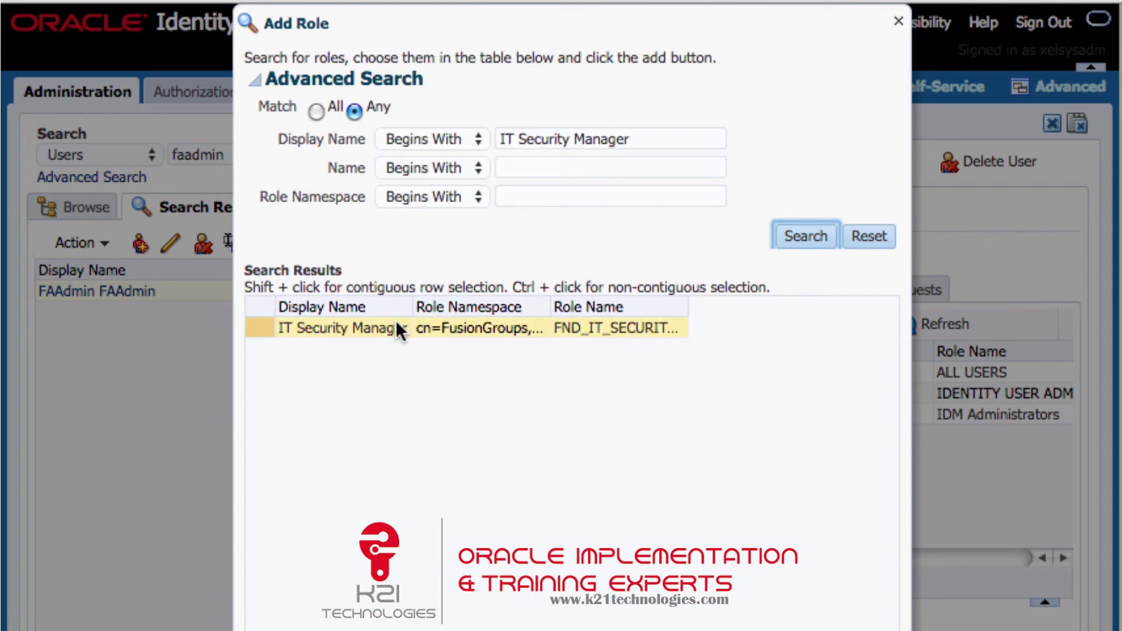
click(396, 322)
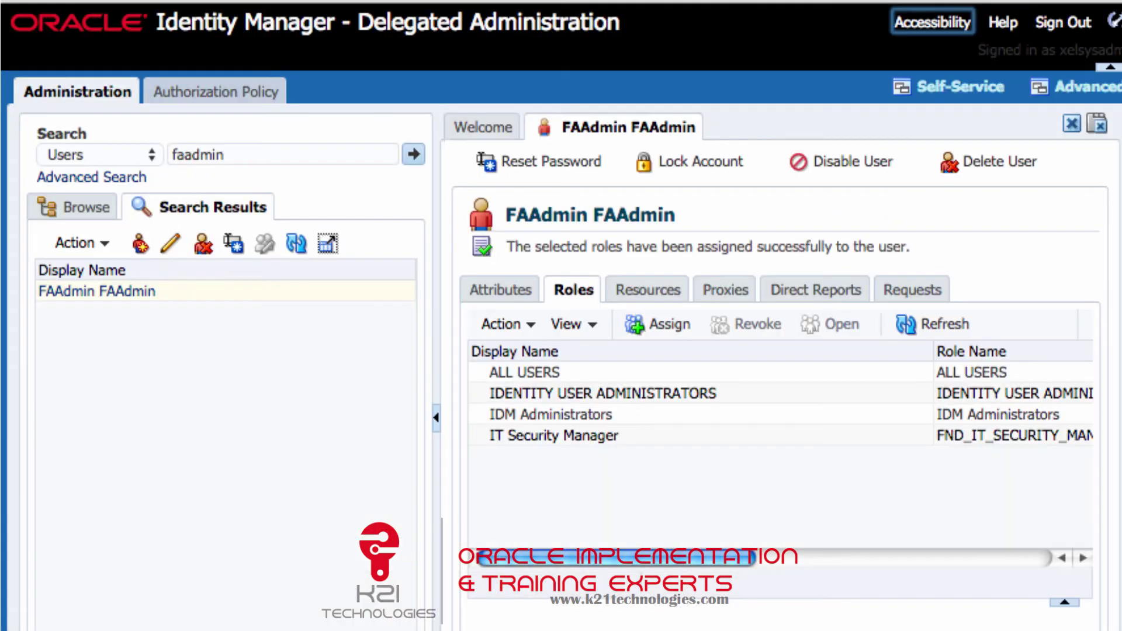
Assign Application Implementation Consultant, found by searching 'appli', to FAAdmin, then sign out.
click(676, 324)
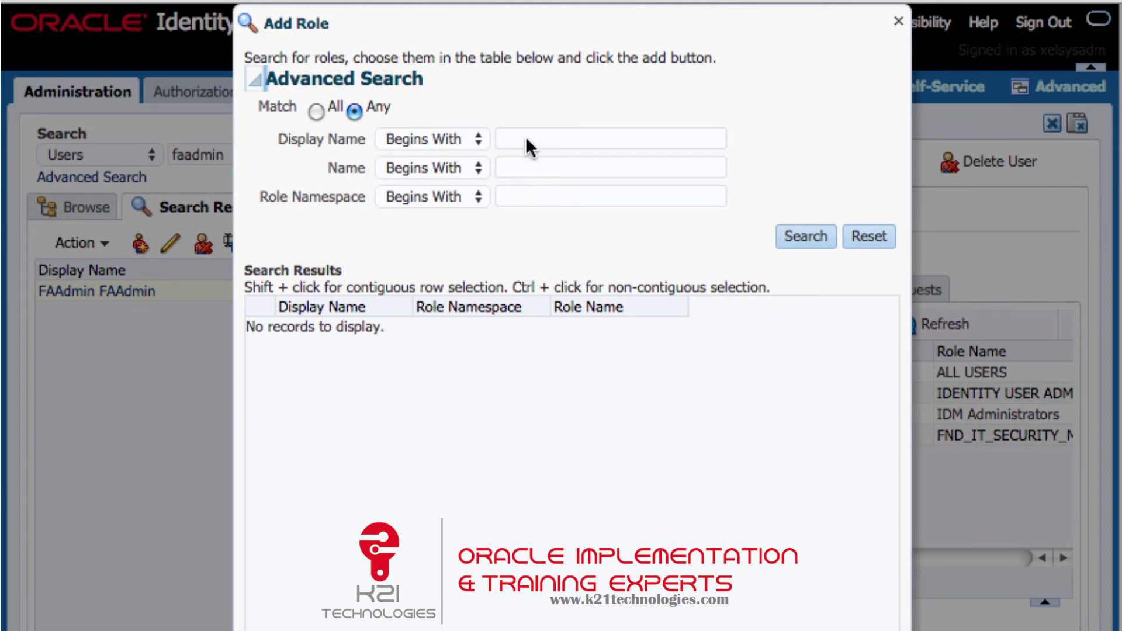
click(527, 138)
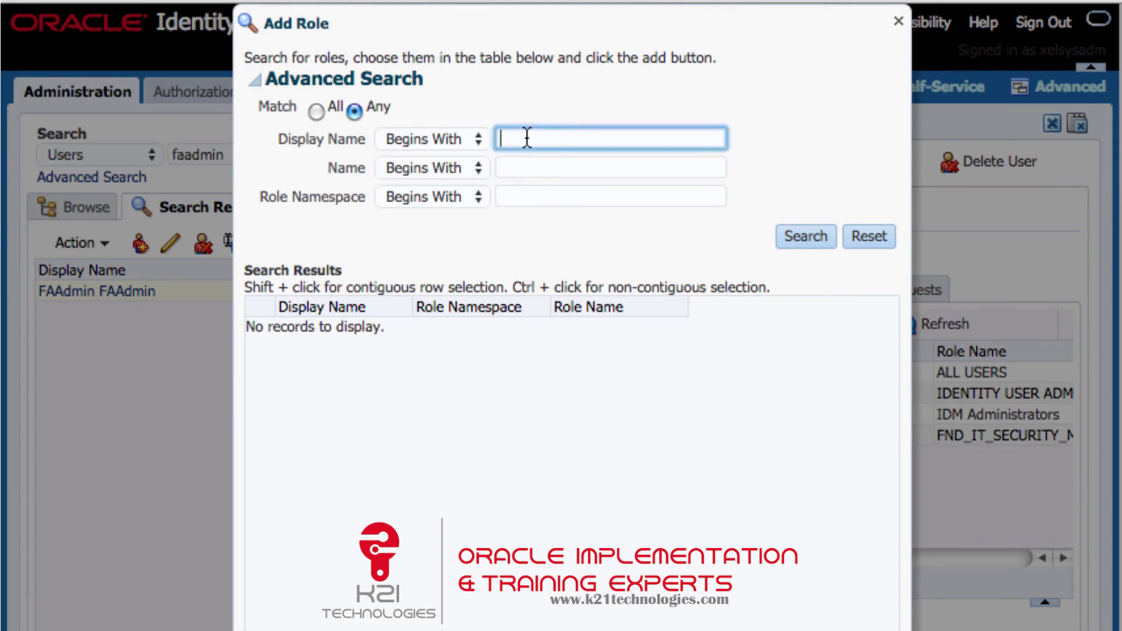
text(appli)
key(Return)
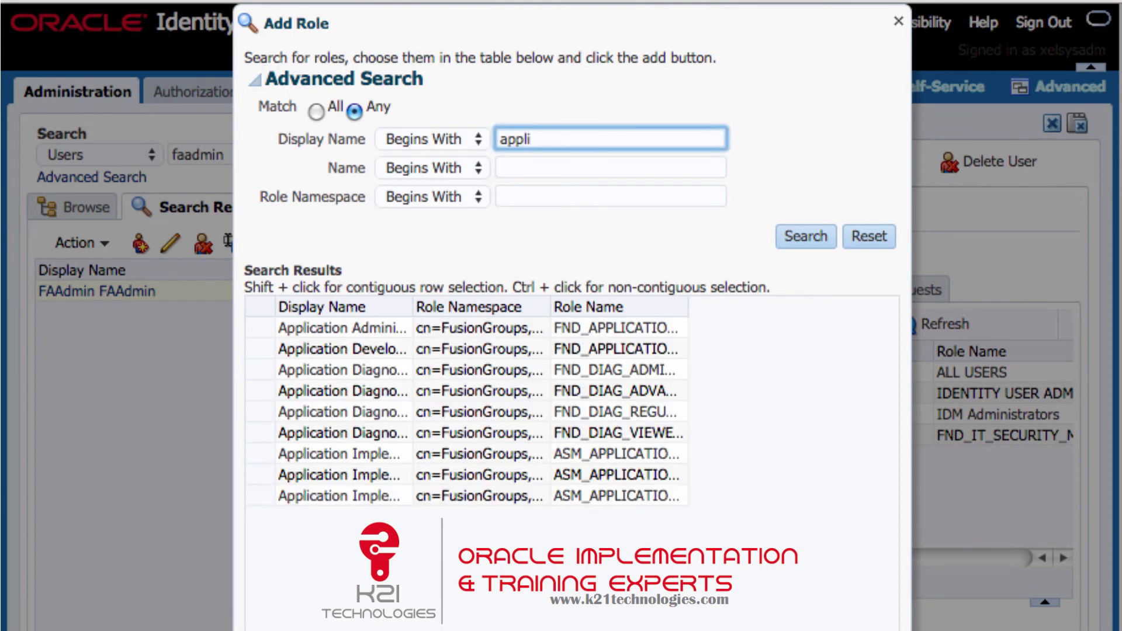
drag(413, 305, 585, 314)
click(500, 476)
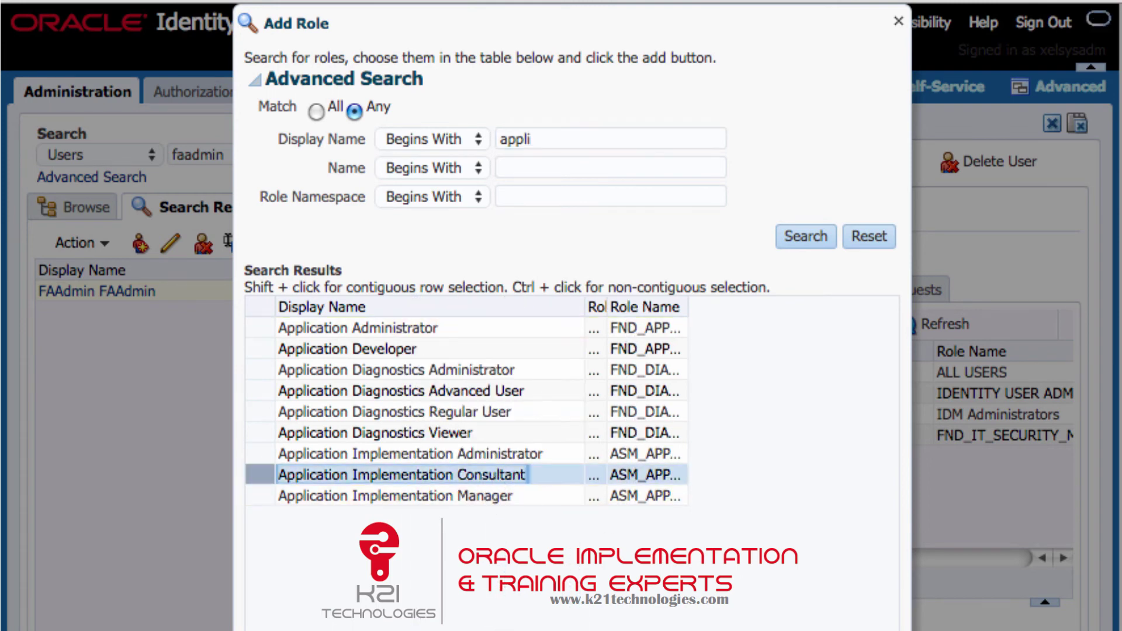
click(721, 527)
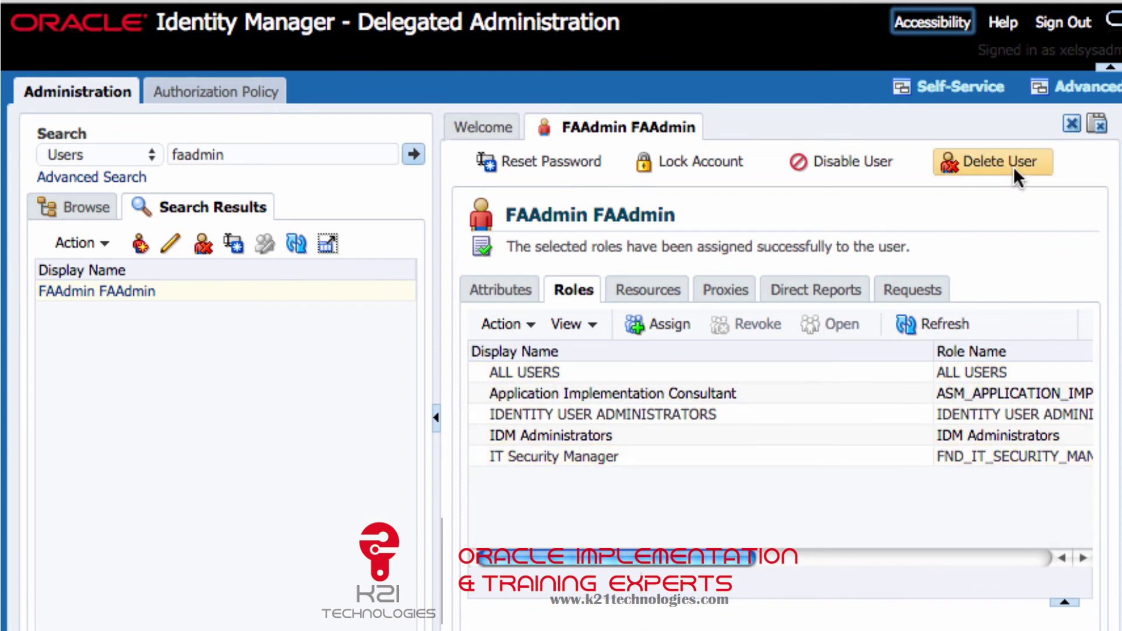
click(1082, 26)
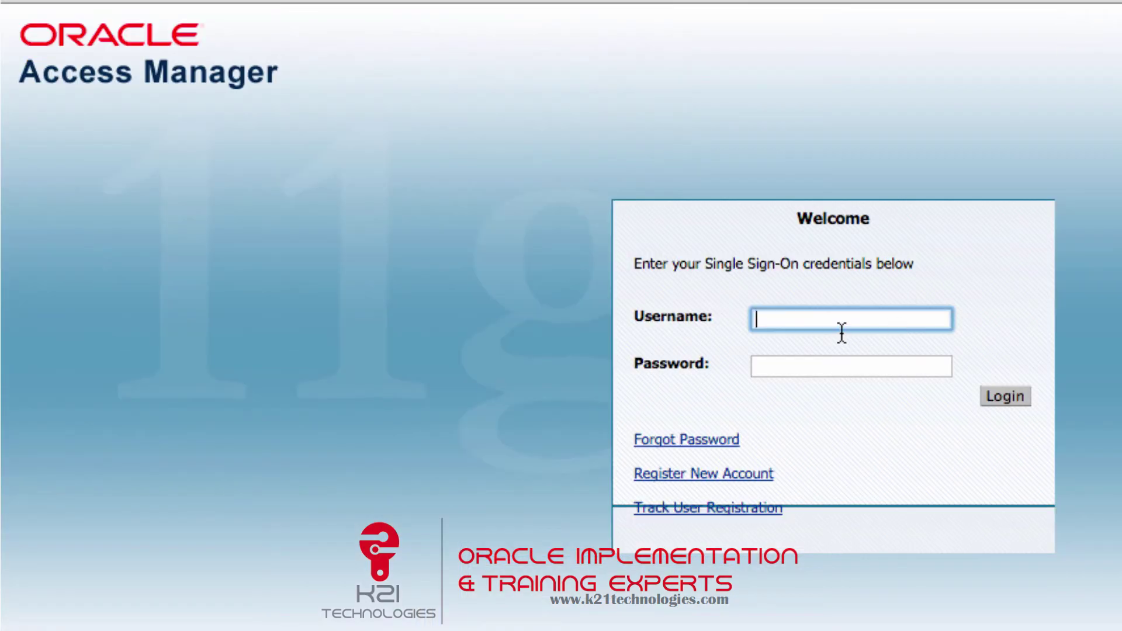
Sign in with the FA administrator's username and password.
text(faadmin)
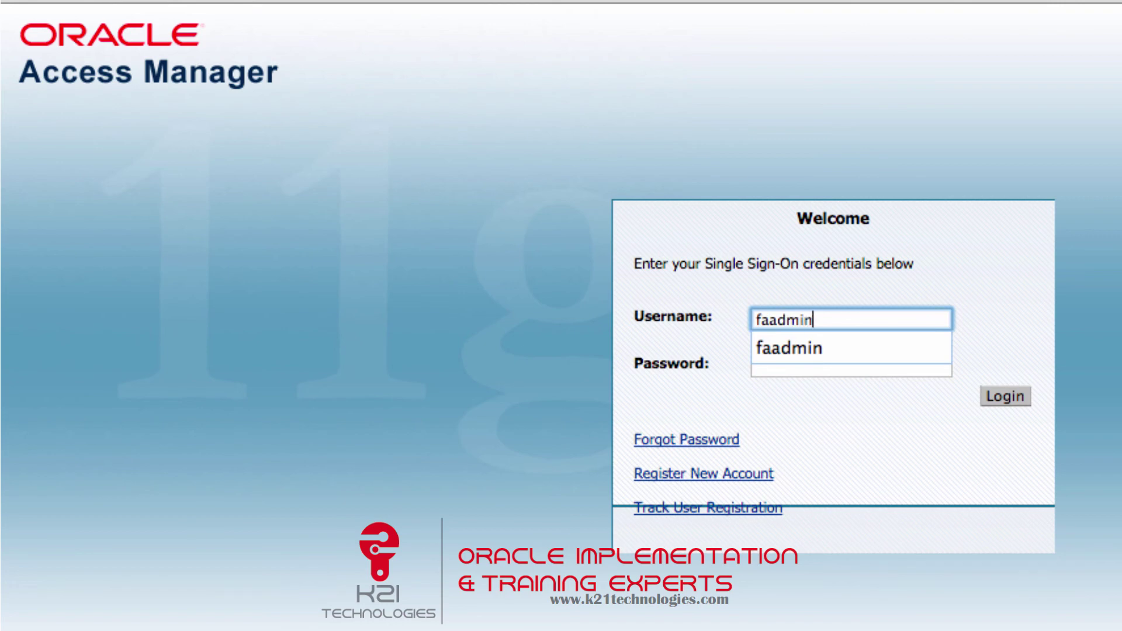
key(Tab)
text(Welcome1)
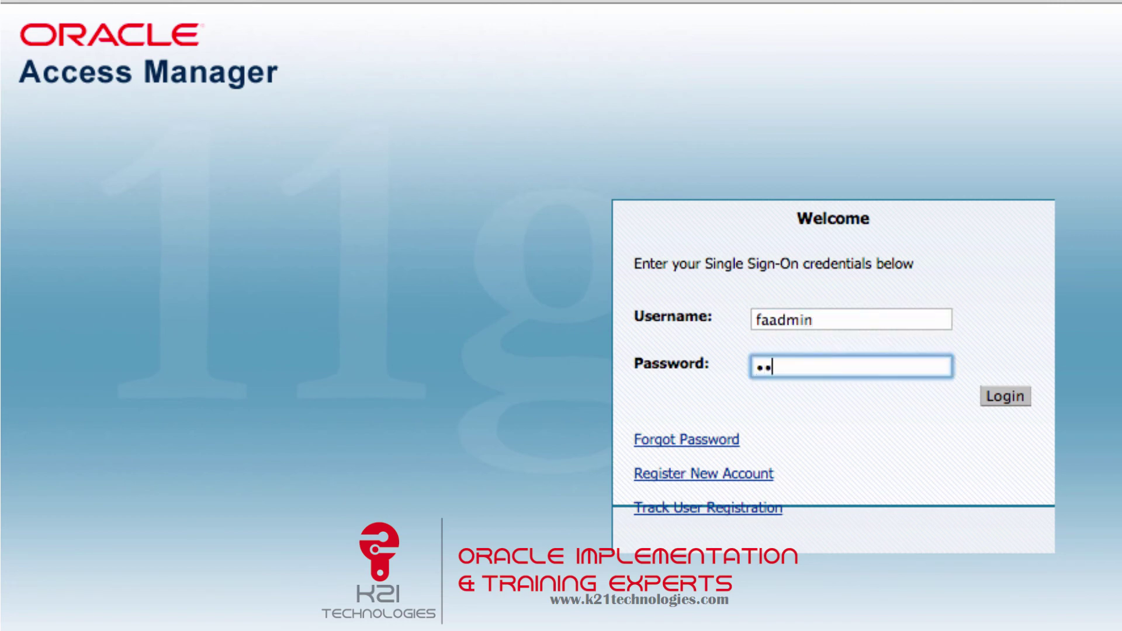
key(Return)
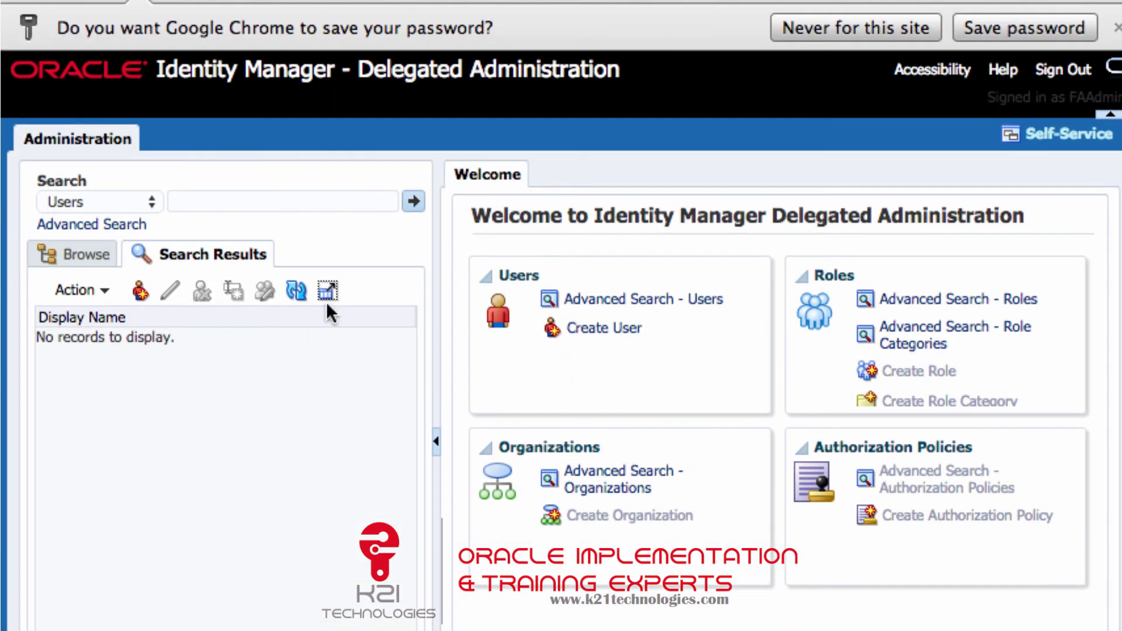
Start a Create User form and enter the new user's first and last name.
click(589, 330)
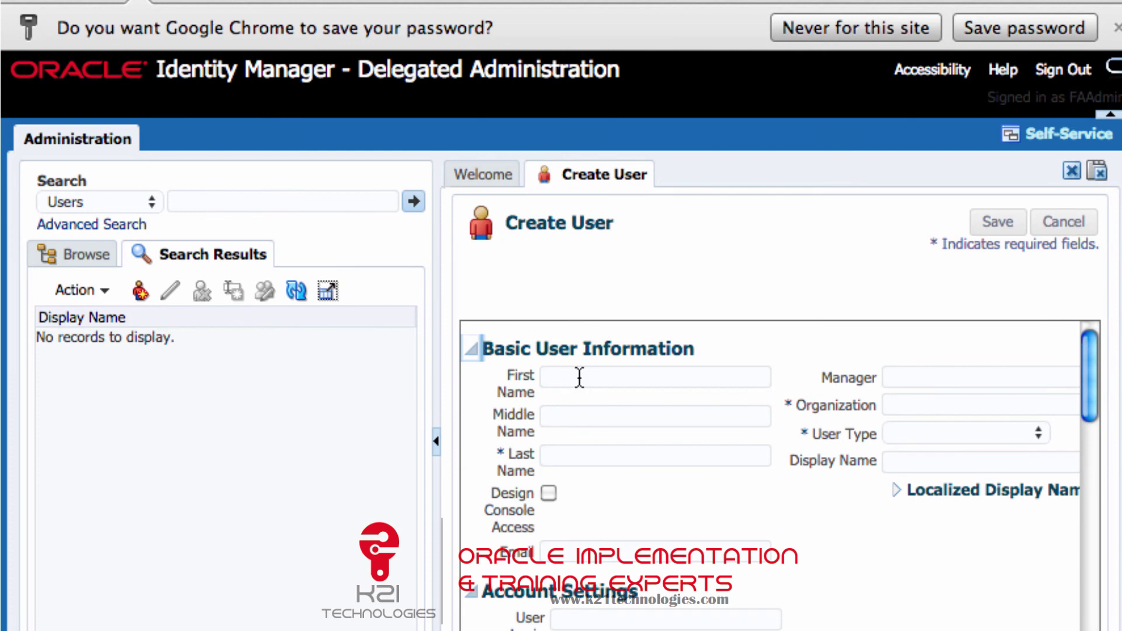
click(579, 378)
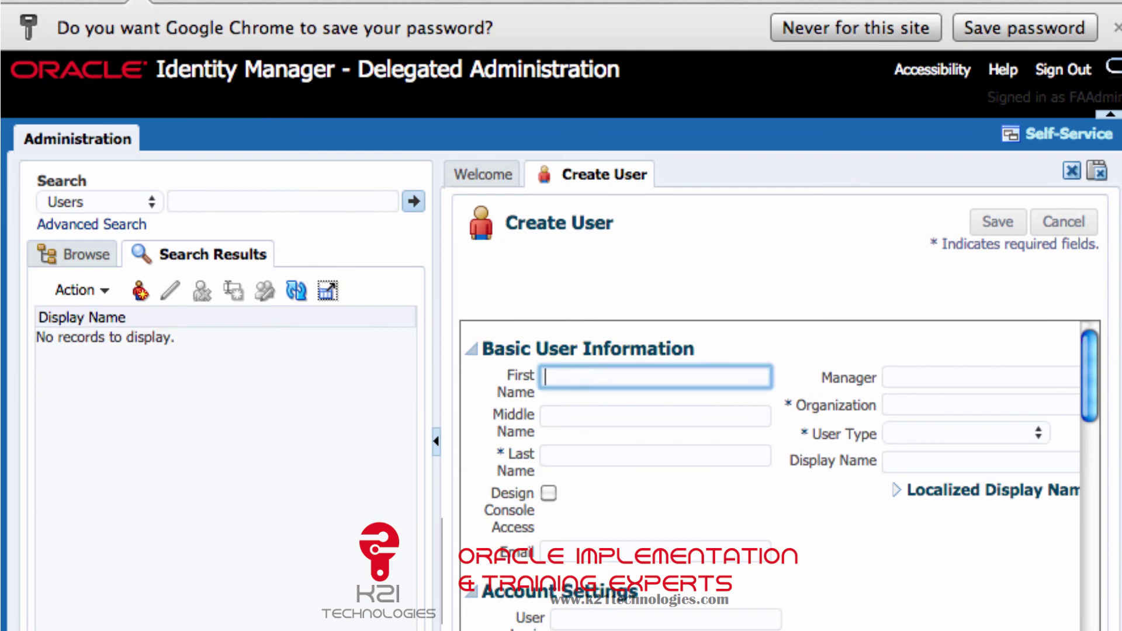
key(Tab)
key(Tab)
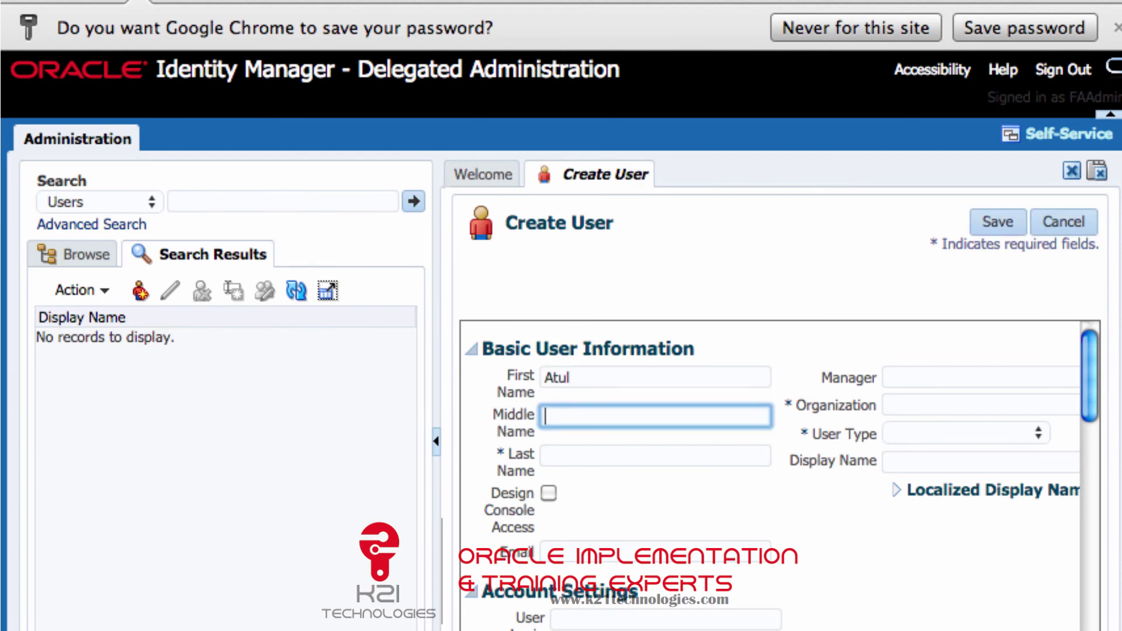
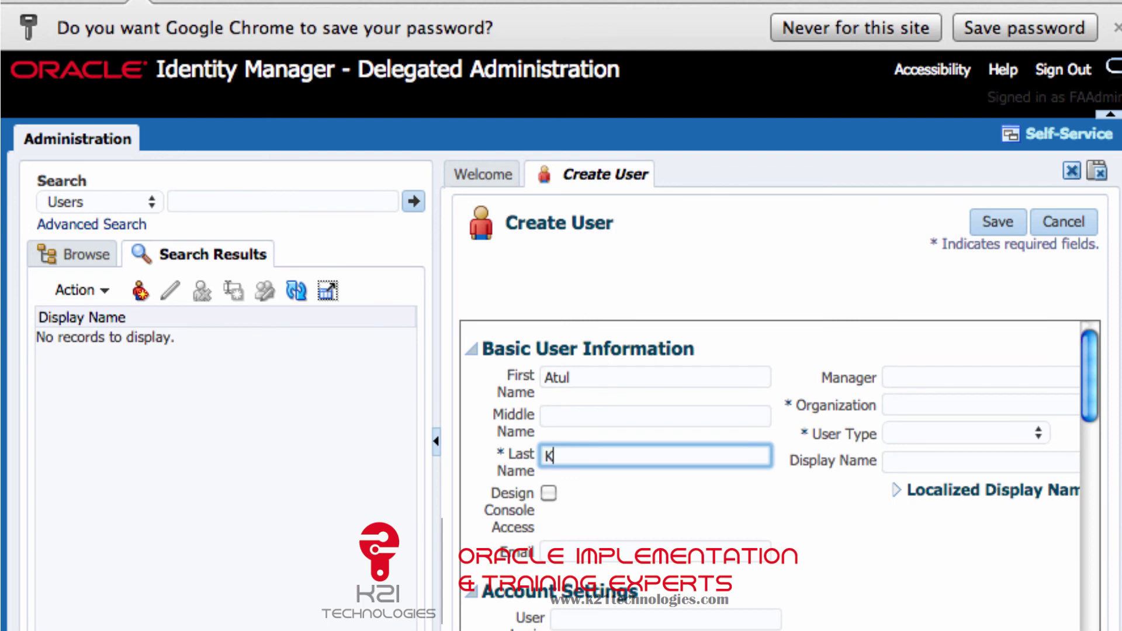
click(900, 410)
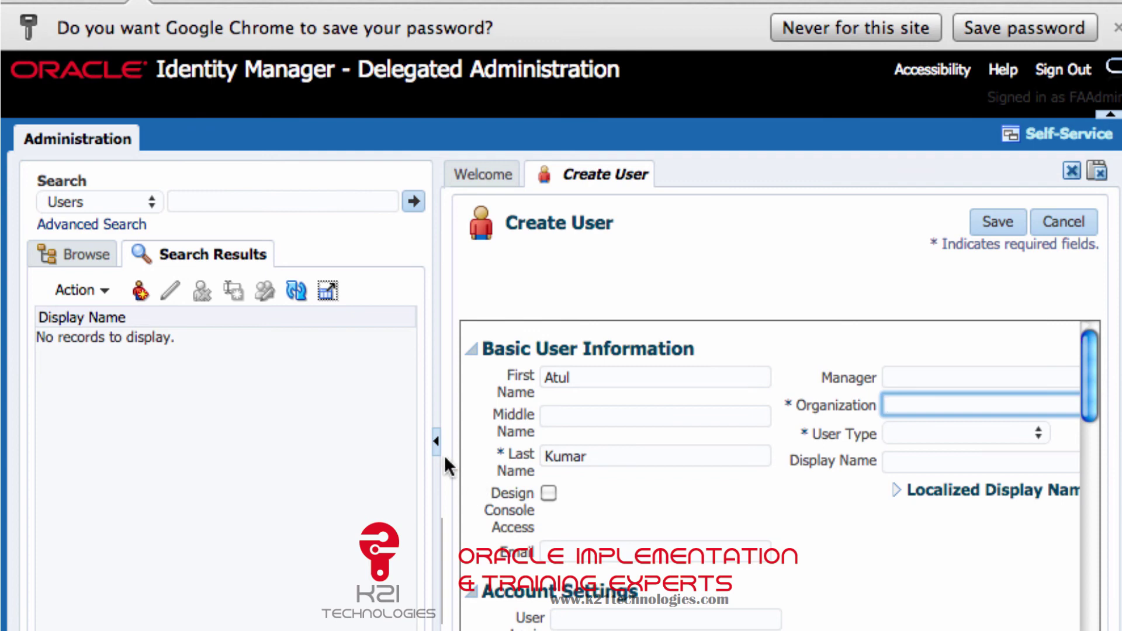
click(437, 444)
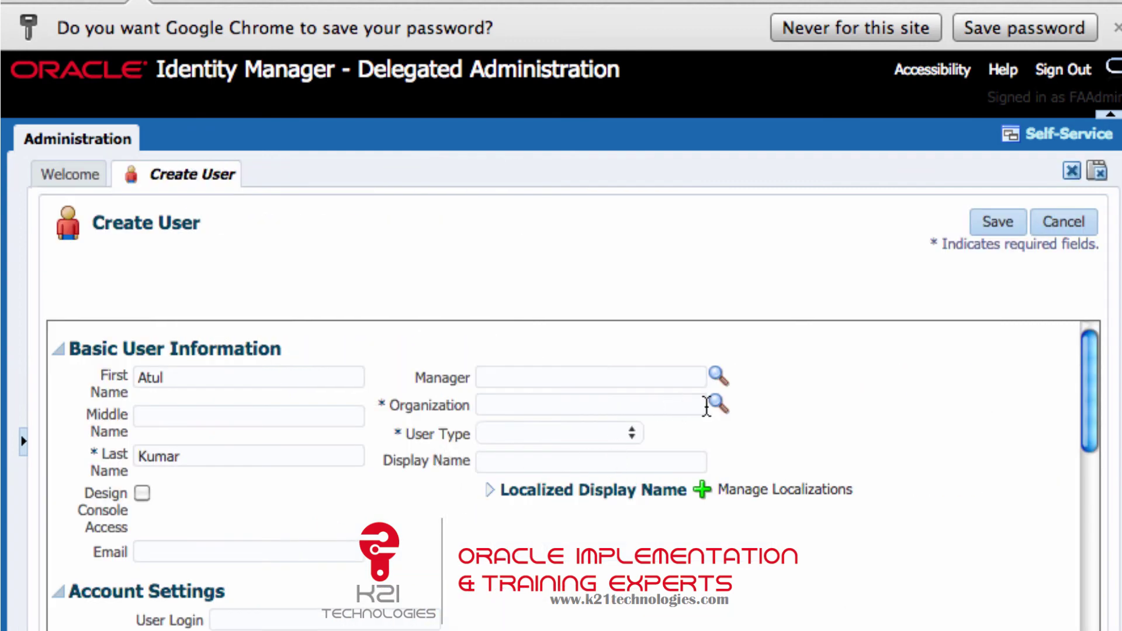
Set the Organization to K21 Technologies and User Type to Full-Time Employee.
click(718, 403)
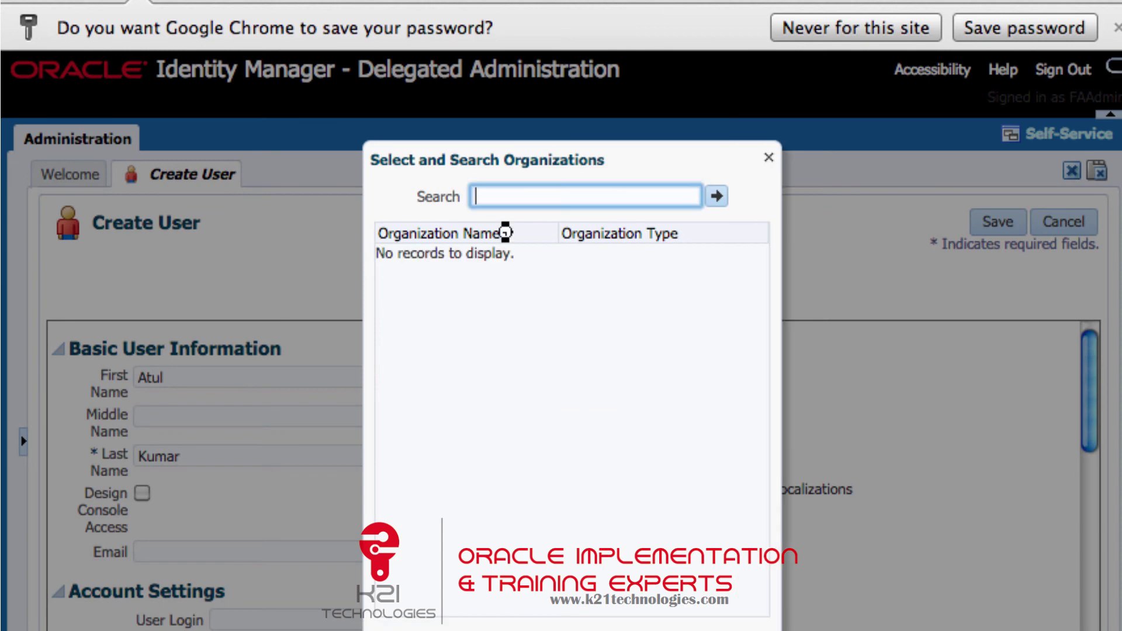
click(717, 196)
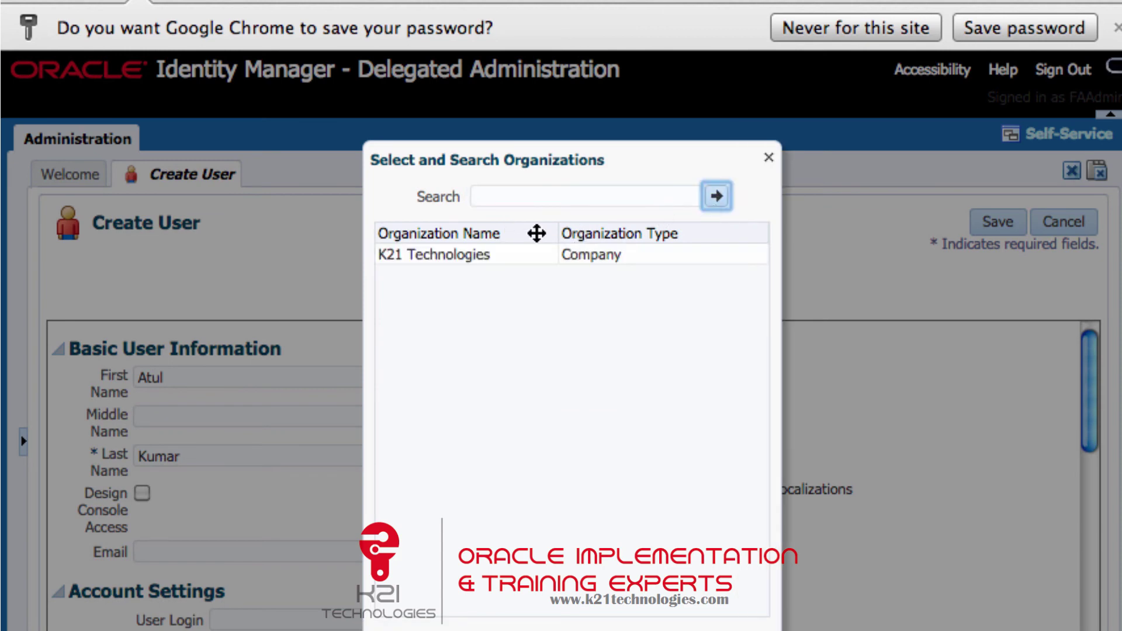
click(501, 261)
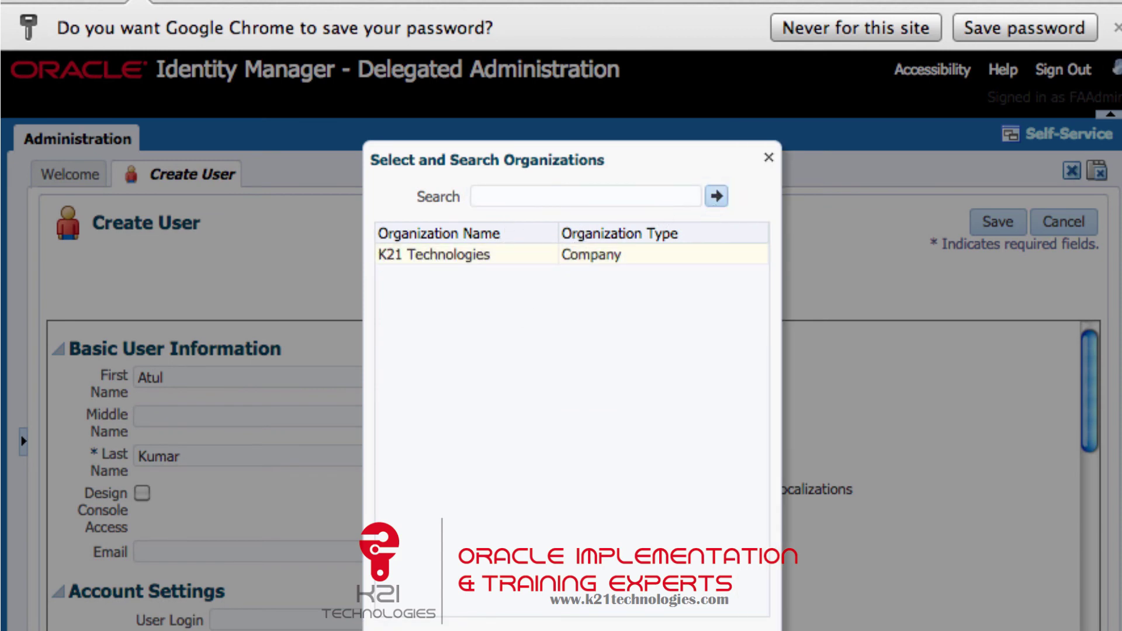
key(Return)
click(562, 432)
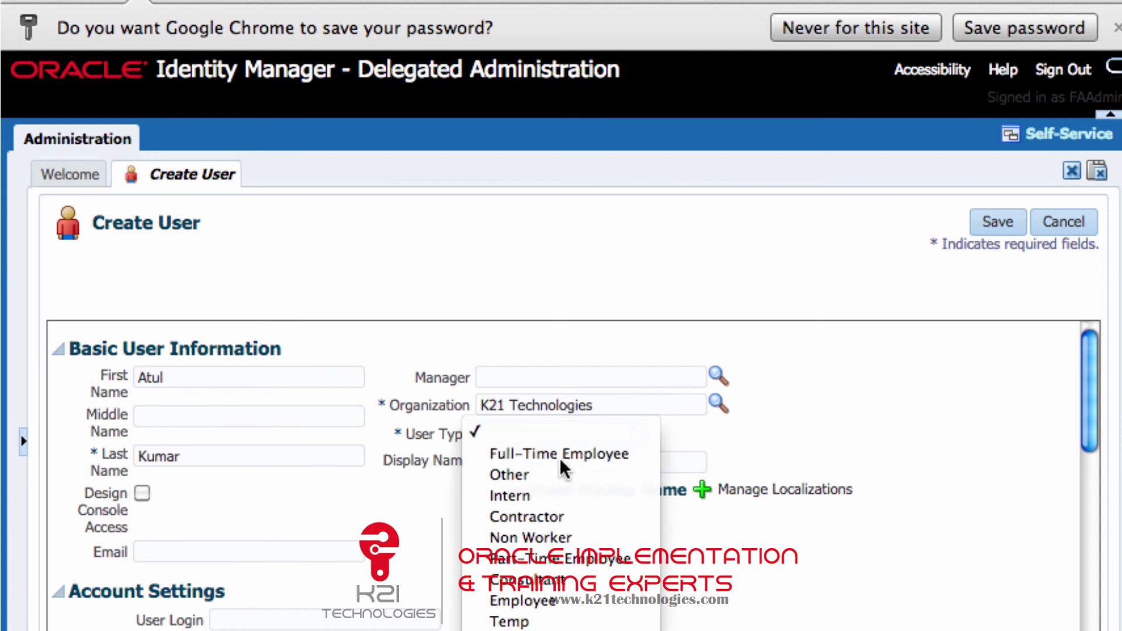
click(559, 458)
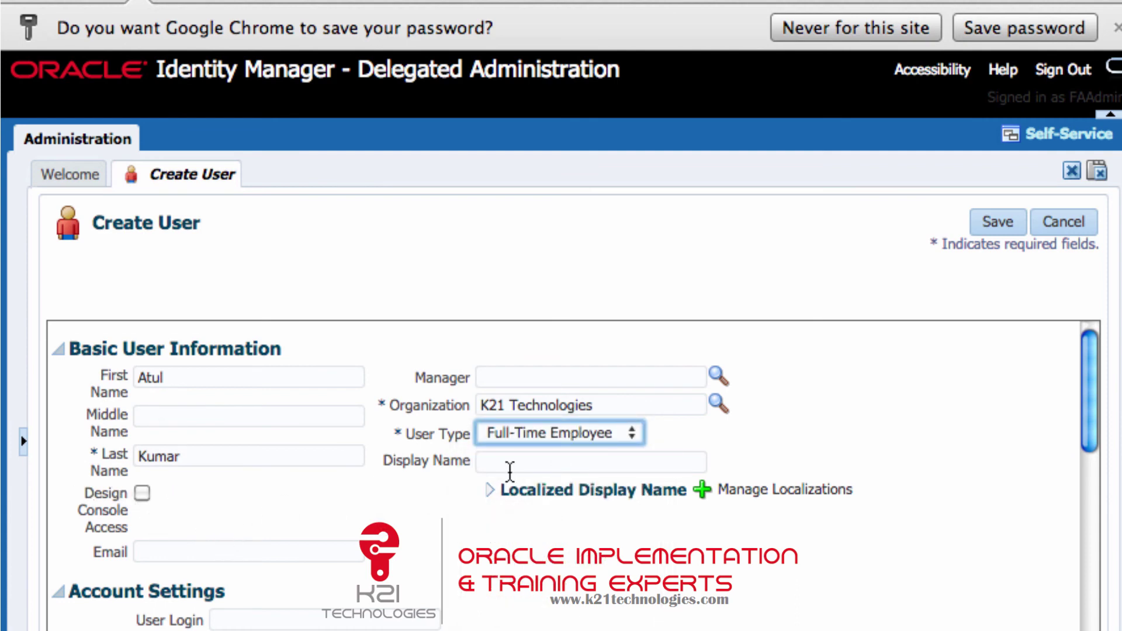
Enter the new user's login in the Account Settings User Login field.
scroll(510, 471, down, 1)
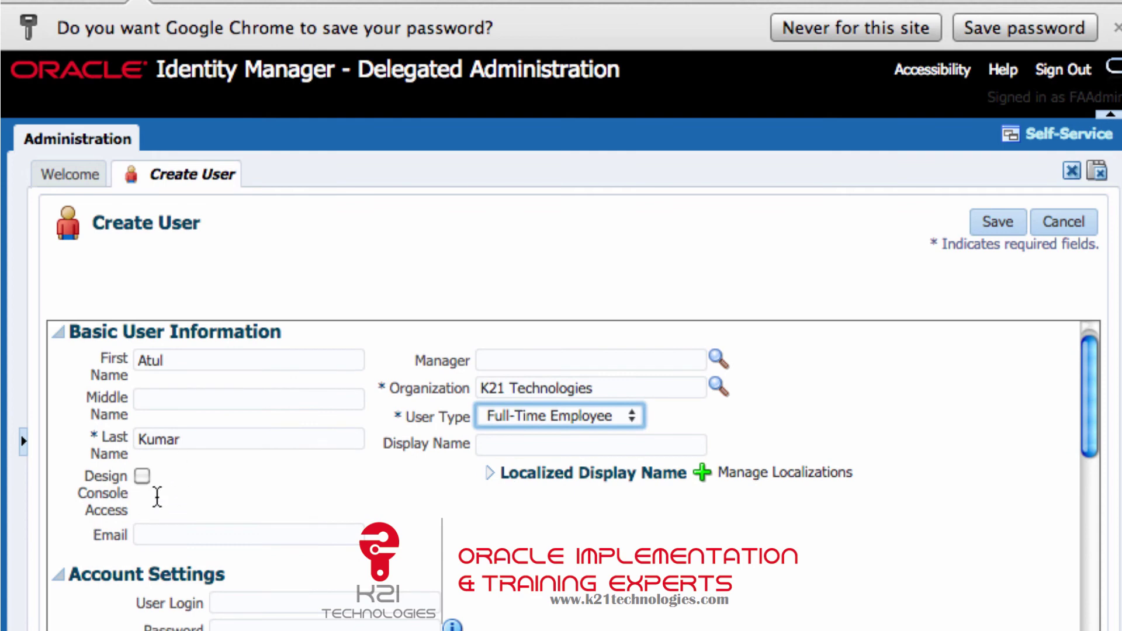
scroll(506, 584, down, 3)
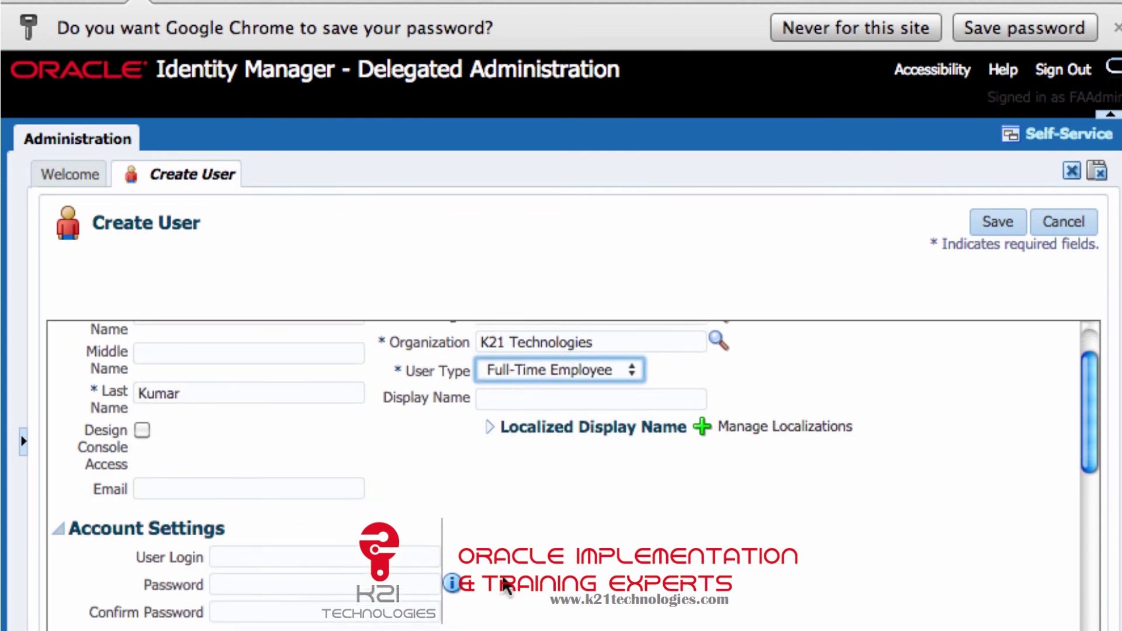
scroll(506, 585, down, 4)
click(299, 503)
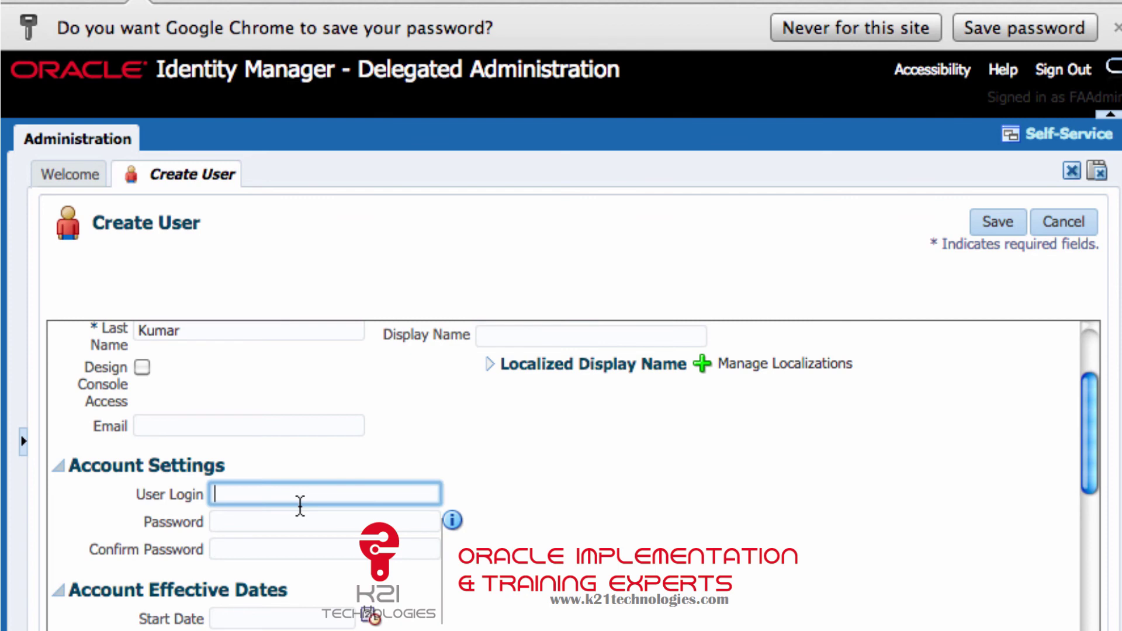
text(atul)
key(BackSpace)
key(BackSpace)
key(BackSpace)
text(tu)
Fill in the account password and its confirmation.
key(Tab)
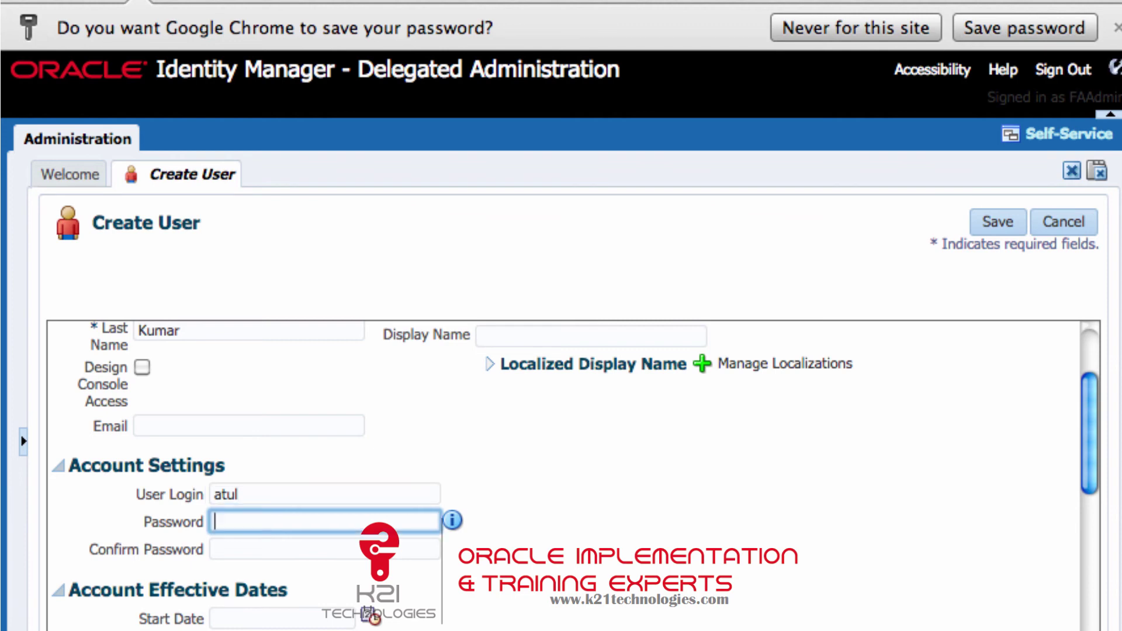
text(Welcome12)
key(Tab)
click(308, 554)
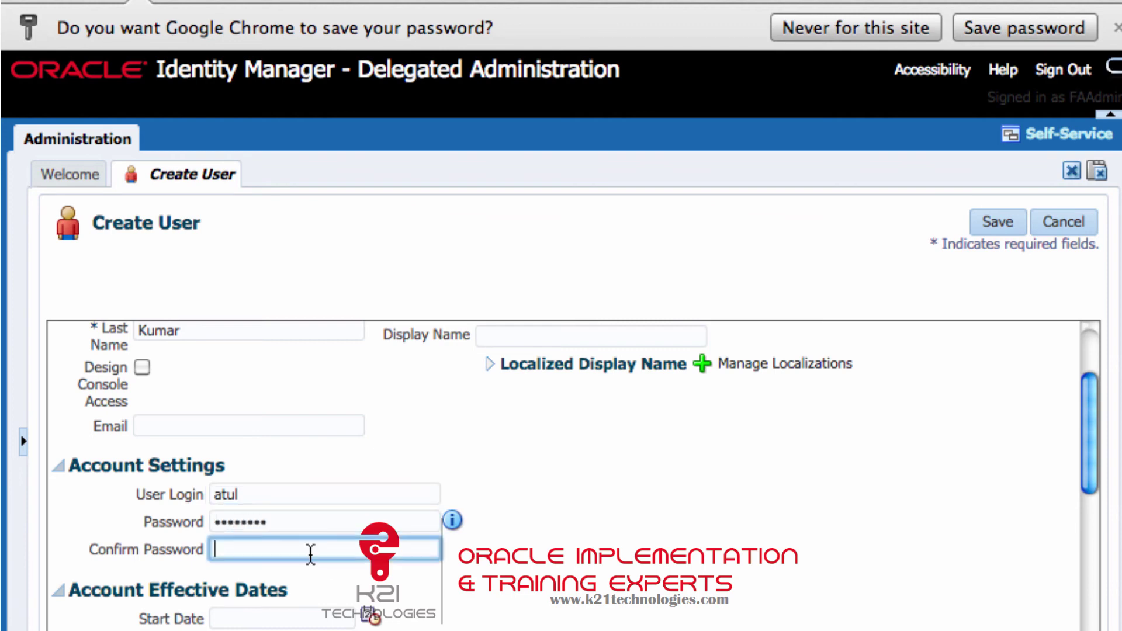
text(Welcome1)
scroll(701, 482, up, 3)
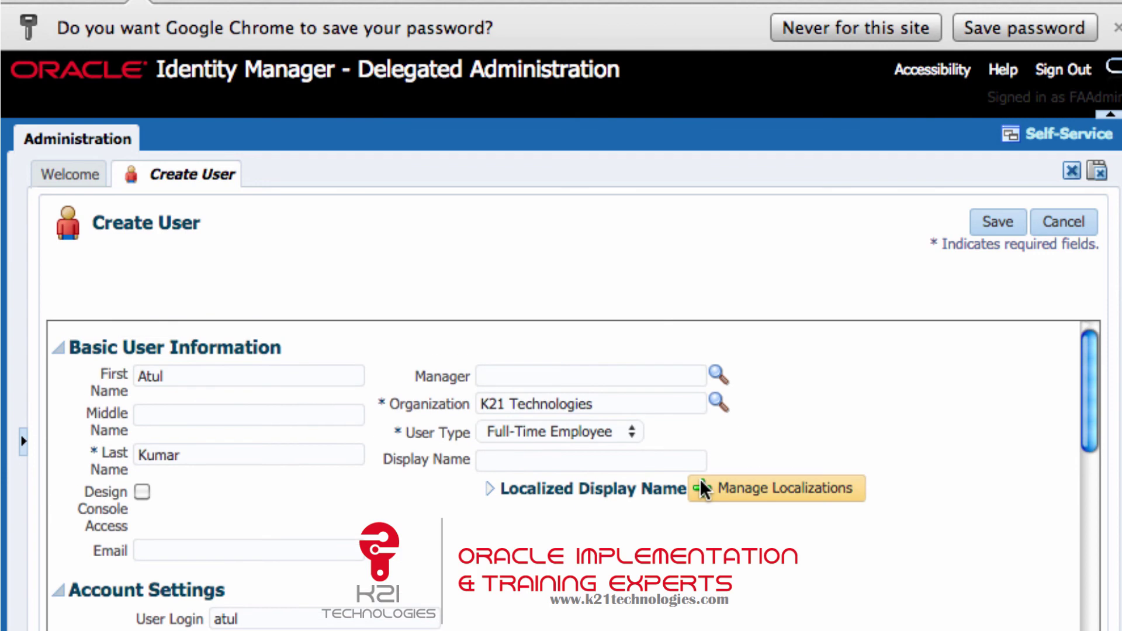
scroll(644, 542, down, 6)
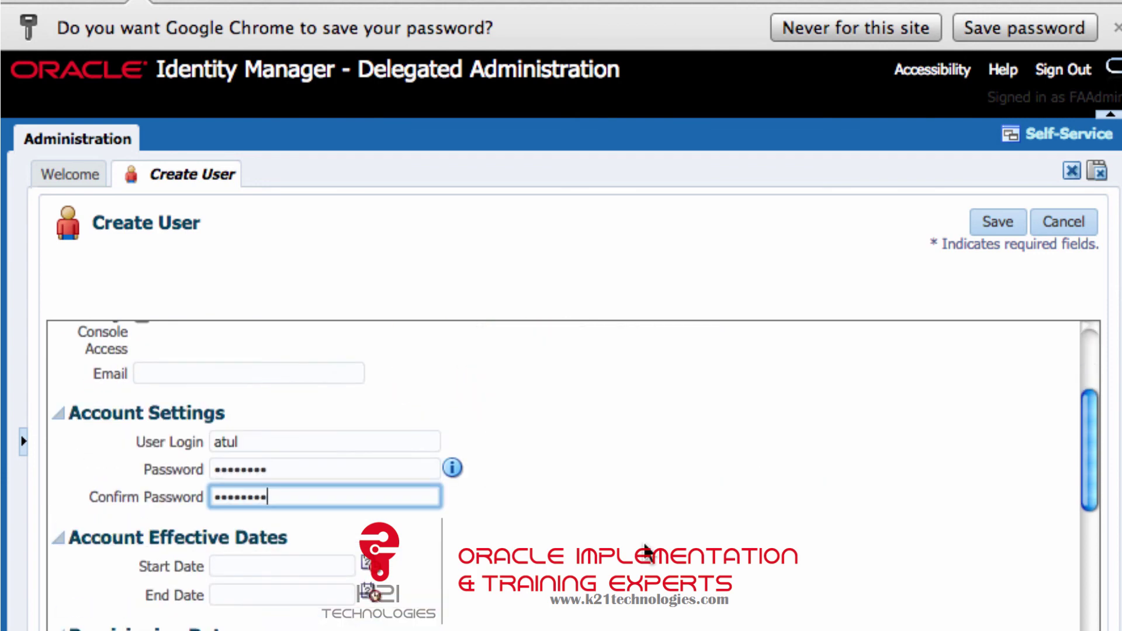
scroll(644, 542, down, 8)
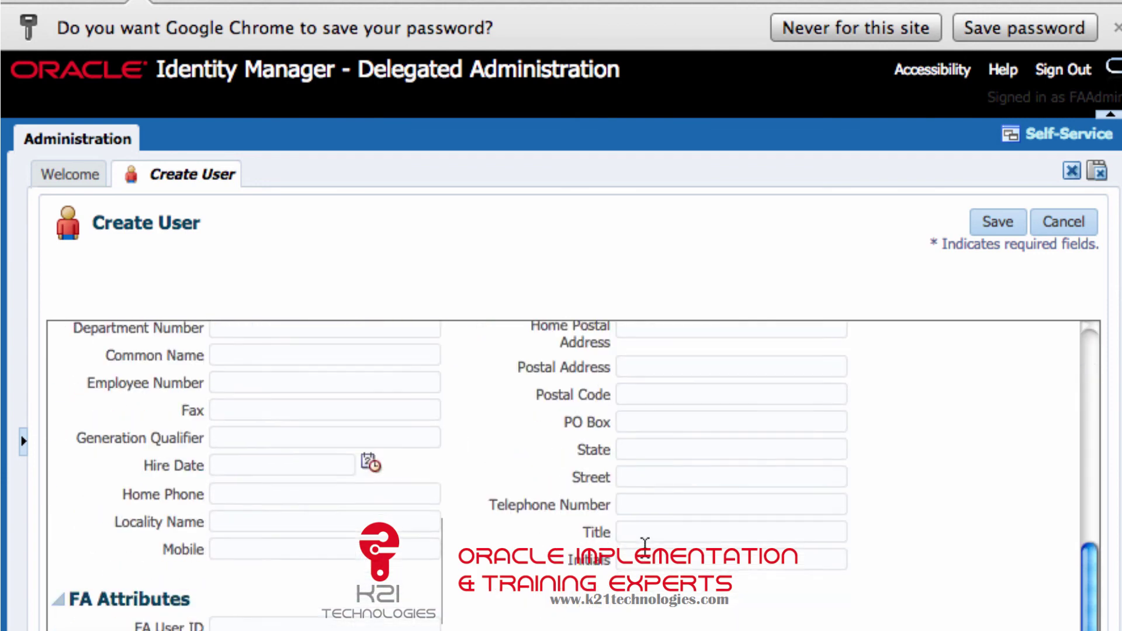
scroll(644, 542, up, 14)
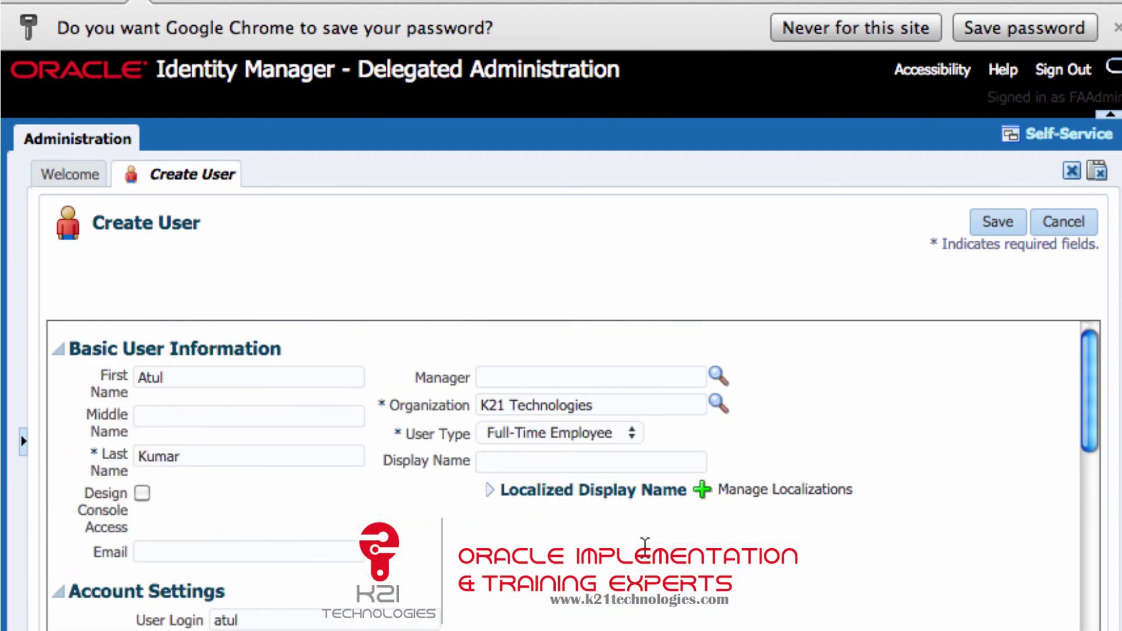
Save the new user record, producing the 'User has been created successfully' message.
click(995, 222)
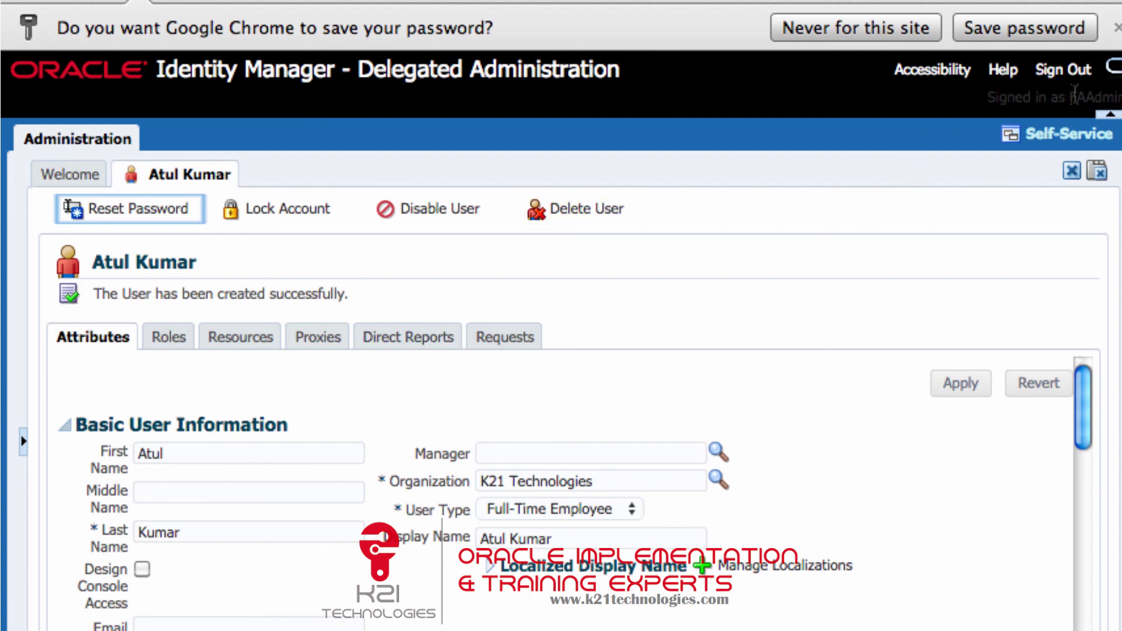
mouse_move(1074, 95)
mouse_down()
mouse_move(1121, 94)
mouse_move(1069, 94)
mouse_up()
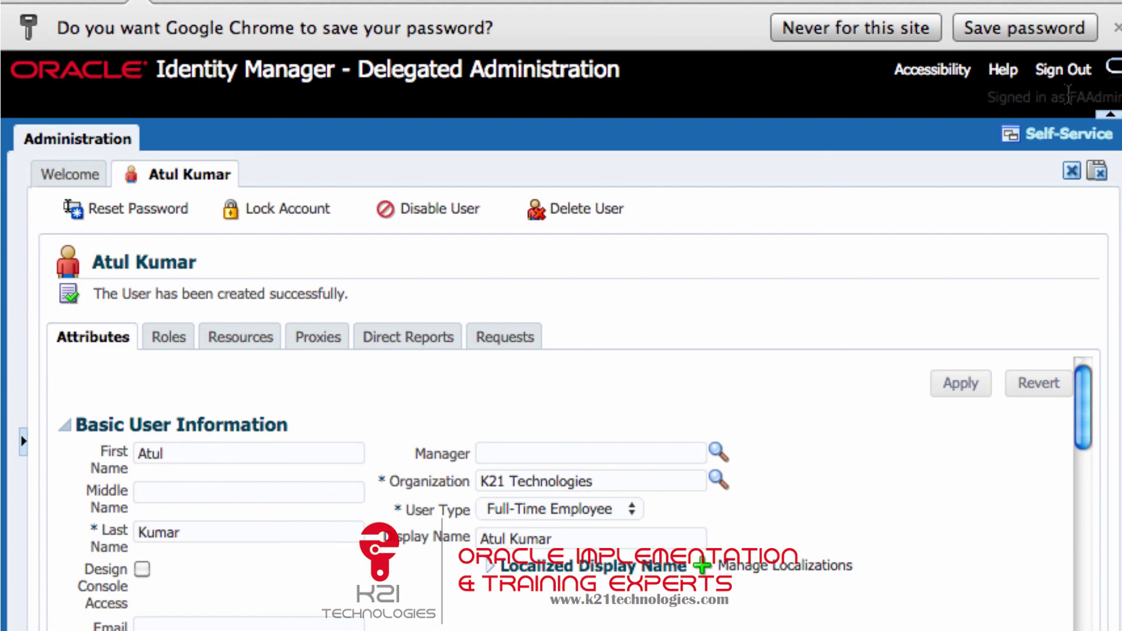